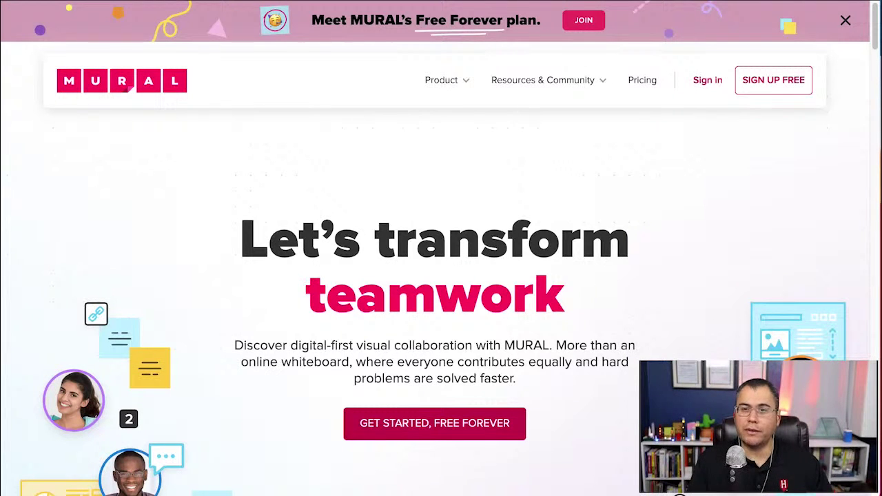
Step: Look through the MURAL homepage down to the "What is MURAL?" section and its listed use cases
scroll(441, 276, "down", 5)
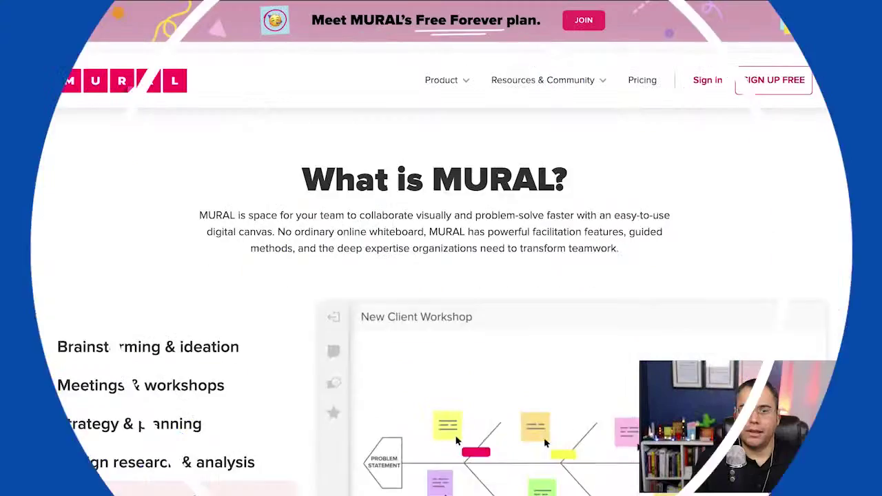
scroll(440, 276, "down", 5)
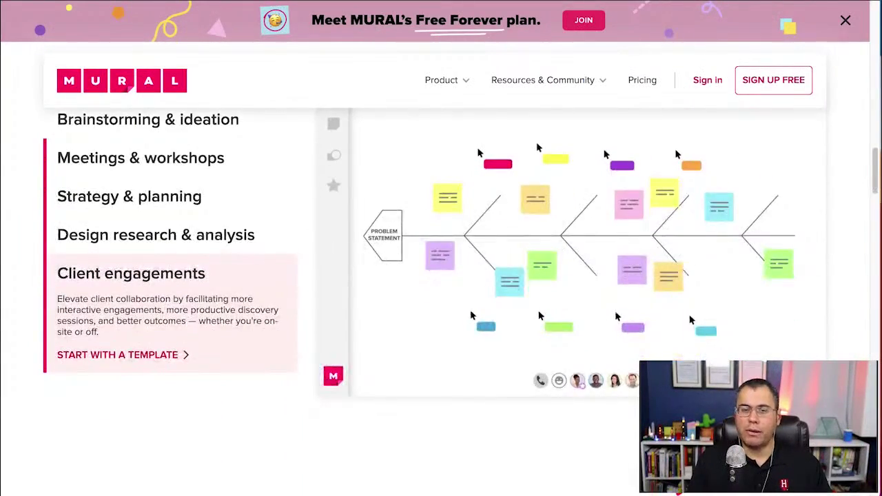
scroll(441, 276, "up", 1)
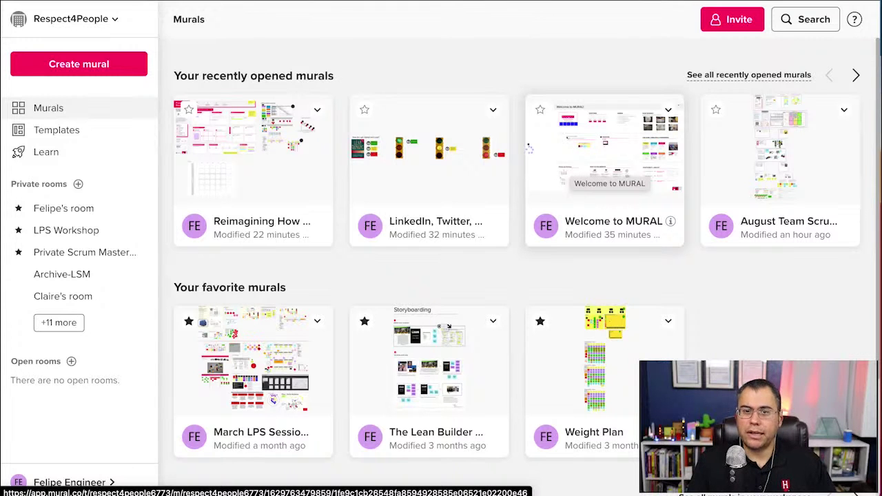
Step: Open the recently used "Welcome to MURAL" mural and rename it "Welcome"
left_click(529, 148)
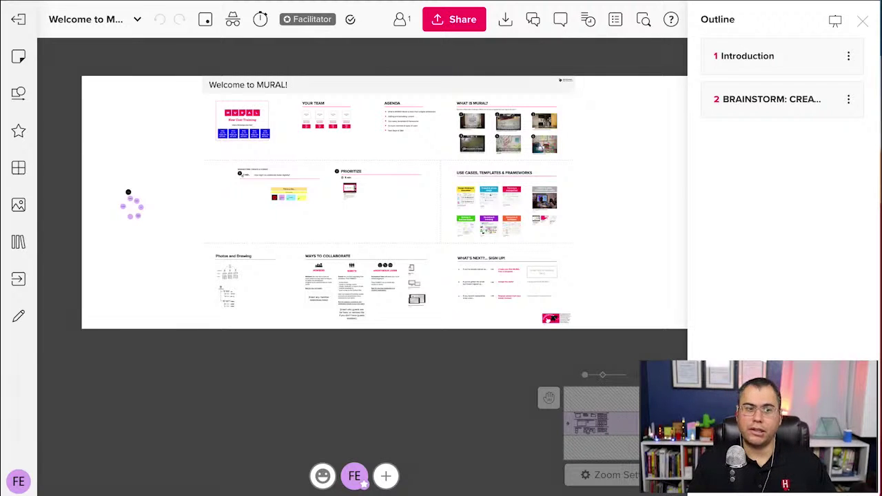
left_click(89, 20)
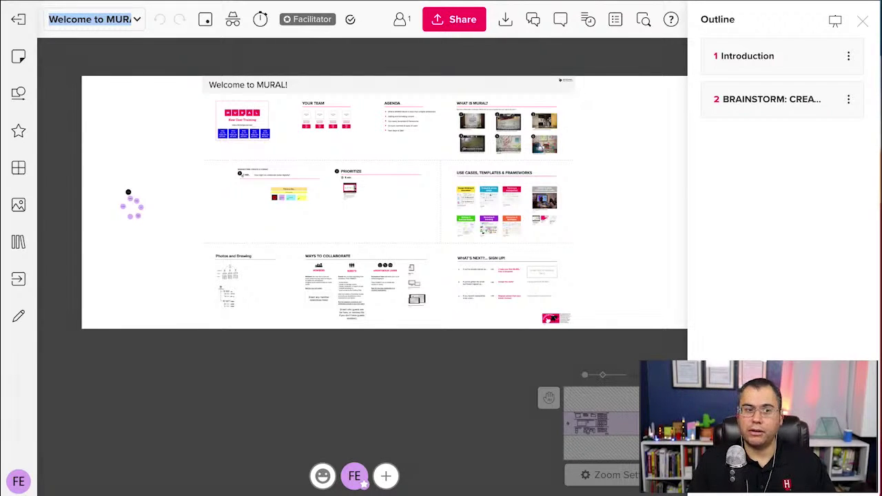
type("Welcome")
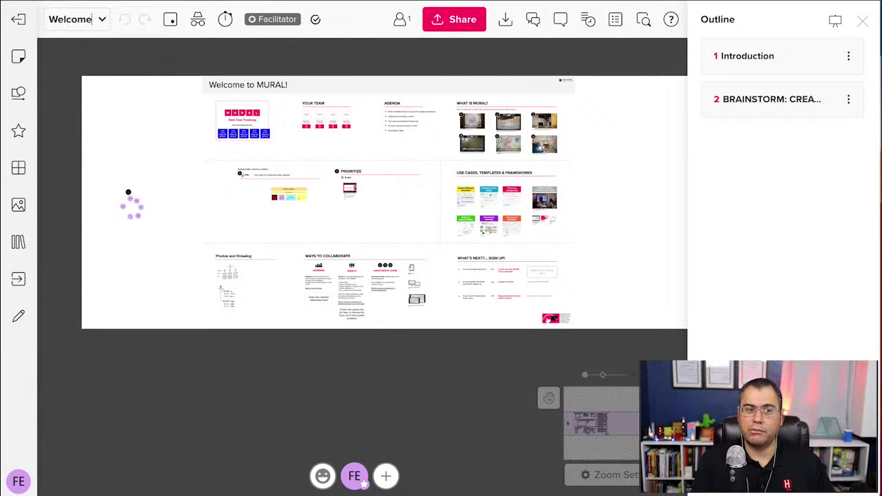
key("Return")
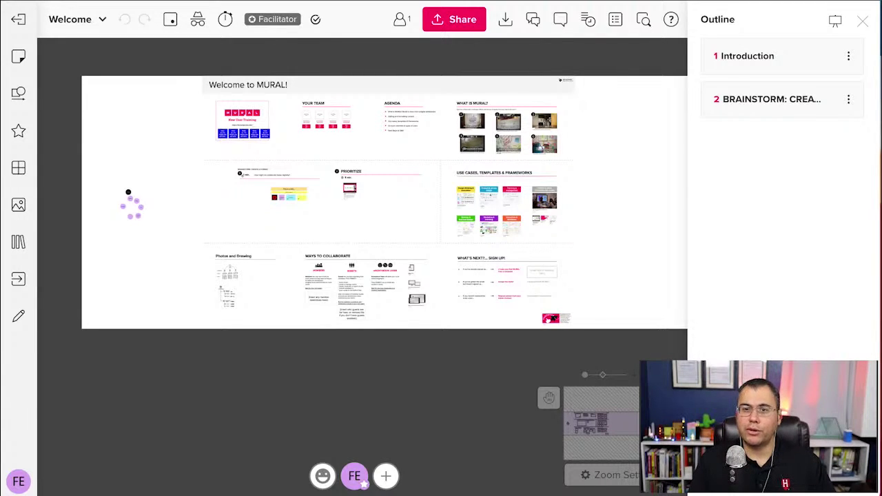
Step: View the mural's export formats and leave the export dialog without exporting
left_click(102, 19)
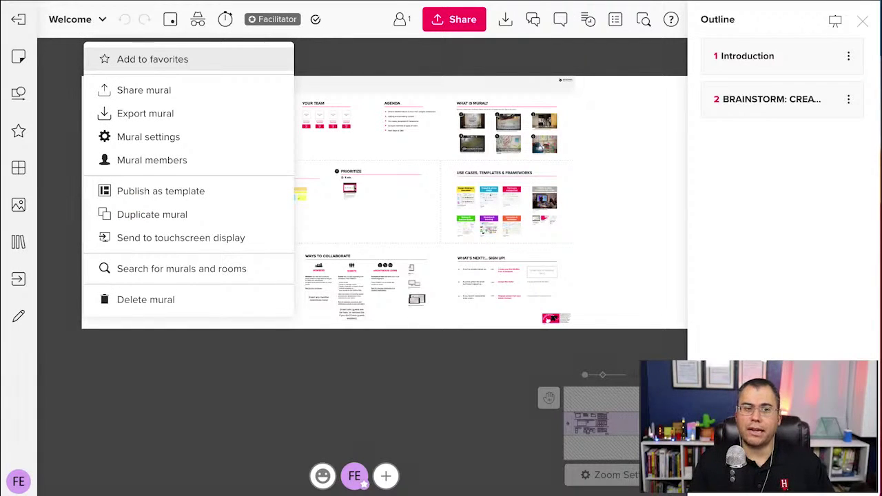
left_click(144, 113)
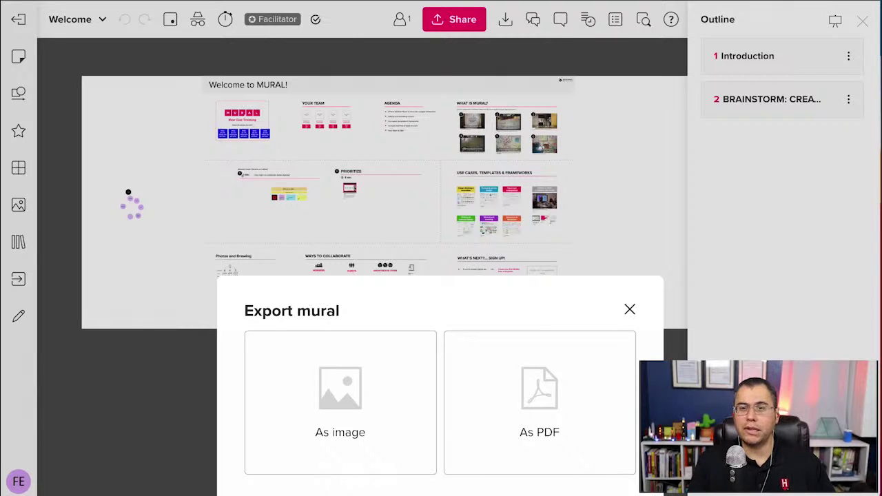
left_click(629, 309)
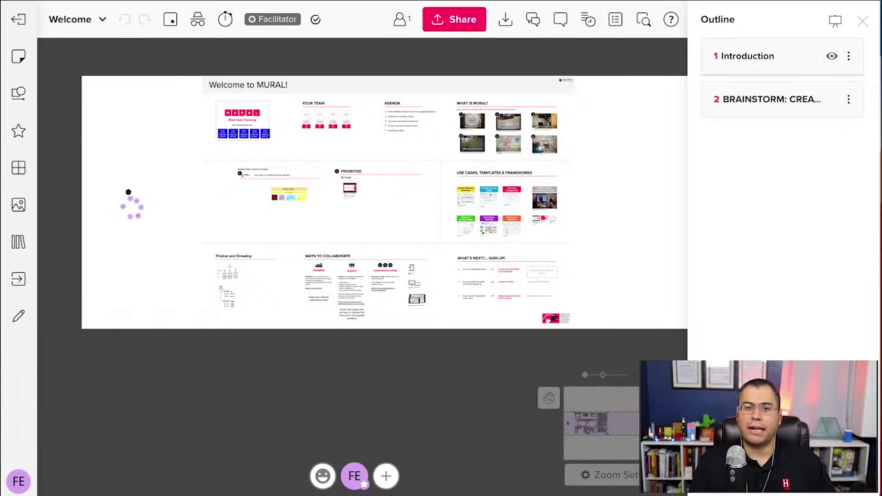
Step: Go to the Introduction section of the outline and set off the facilitator's Celebrate confetti twice
left_click(751, 55)
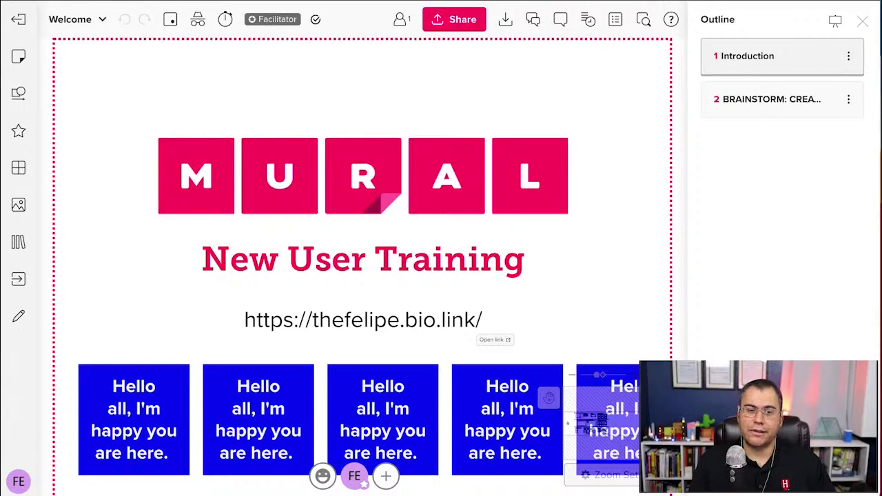
left_click(354, 476)
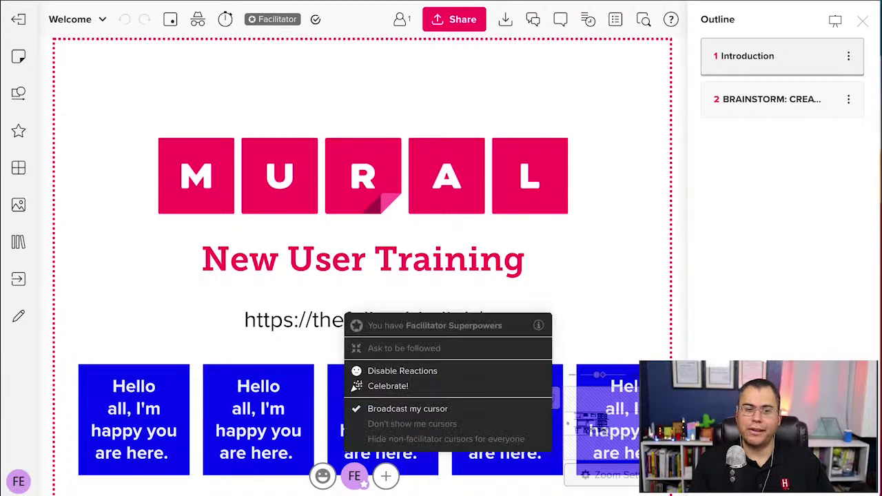
left_click(386, 386)
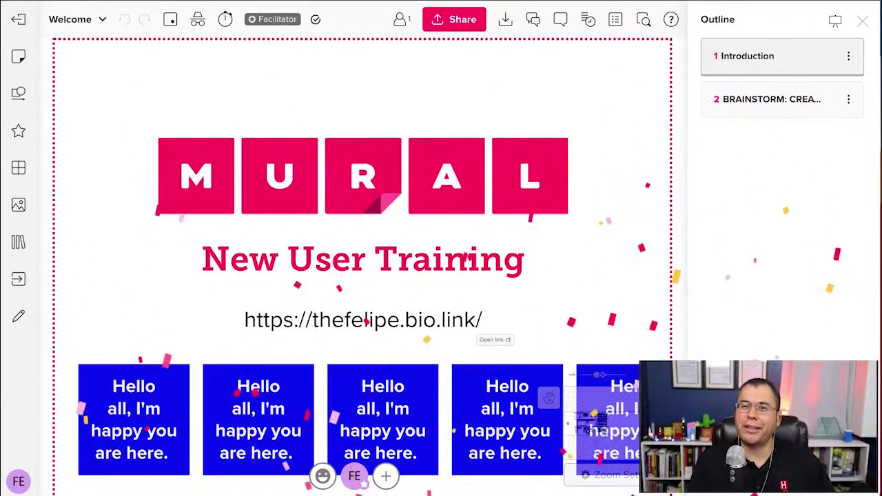
left_click(354, 476)
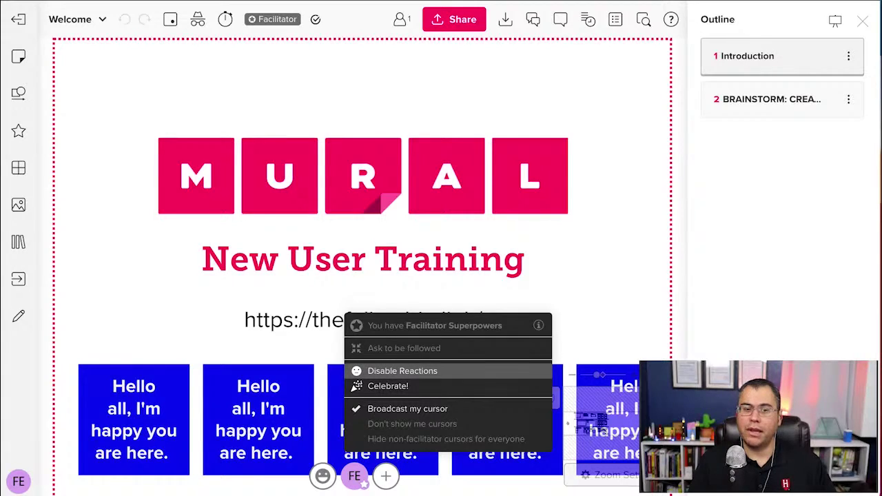
left_click(388, 386)
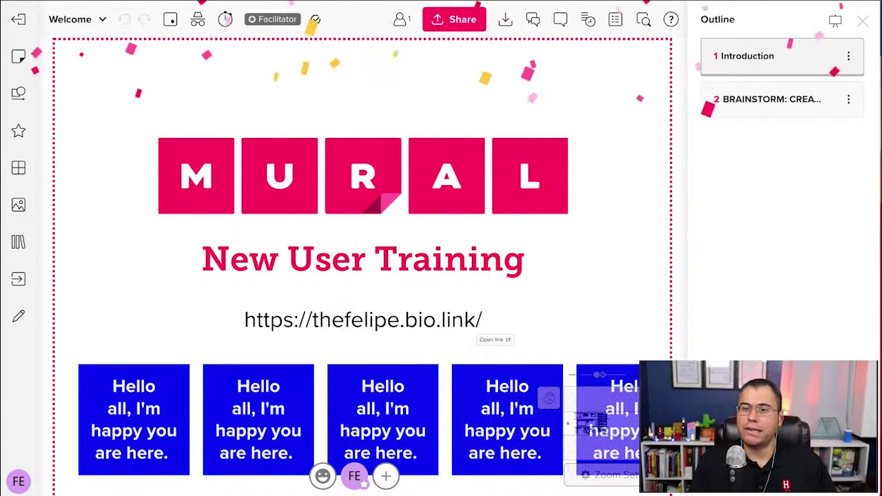
Step: Send a thumbs-up reaction, a long run of heart reactions and two party-popper reactions on the mural
left_click(354, 475)
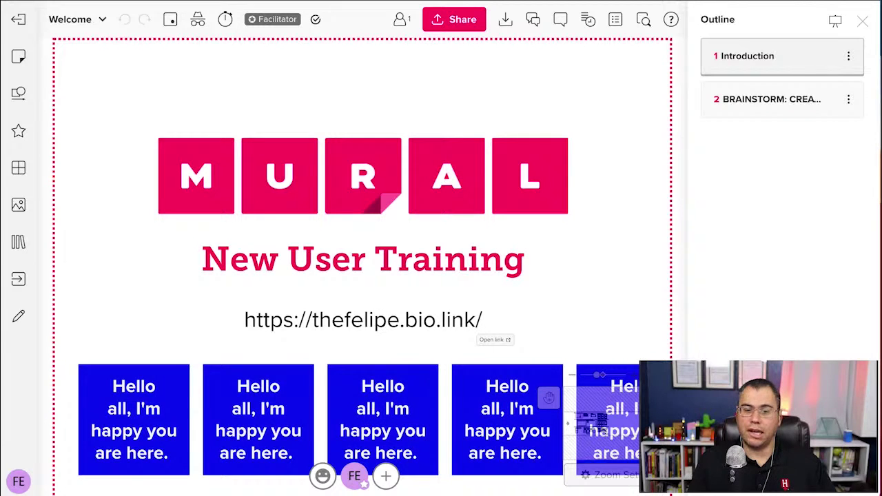
mouse_move(323, 475)
left_click(344, 447)
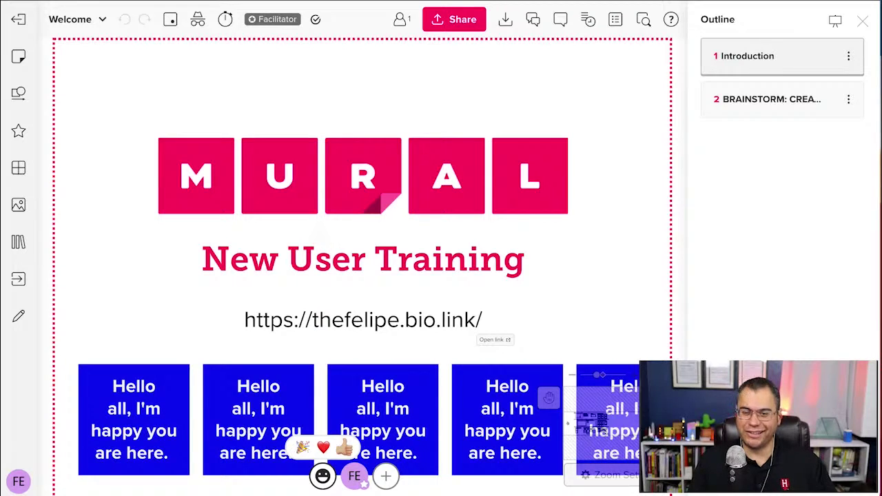
left_click(323, 447)
left_click(323, 447)
left_click(323, 448)
left_click(323, 447)
left_click(323, 447)
left_click(323, 448)
left_click(323, 447)
left_click(323, 448)
left_click(323, 447)
left_click(323, 448)
left_click(323, 448)
left_click(323, 448)
left_click(323, 447)
left_click(323, 448)
left_click(323, 448)
left_click(323, 448)
left_click(303, 447)
left_click(303, 447)
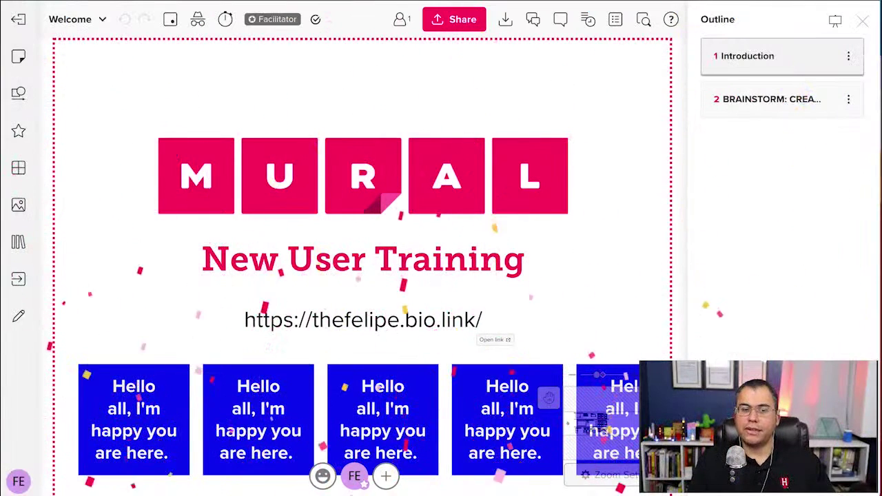
Step: Delete the first four blue "Hello all" notes below the web link and undo these deletions
left_click(134, 419)
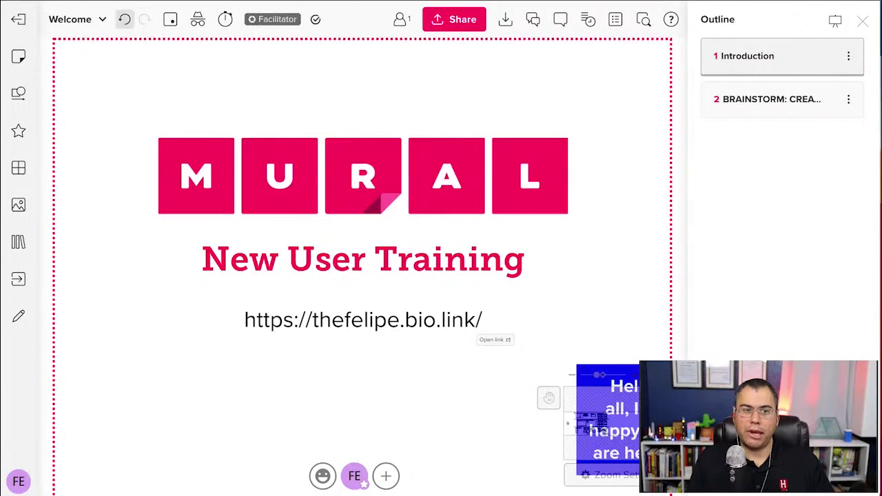
left_click(124, 19)
left_click(125, 19)
left_click(125, 19)
left_click(124, 19)
Step: Redo two of the note deletions and undo them again to restore the full row of blue notes
left_click(145, 19)
left_click(144, 20)
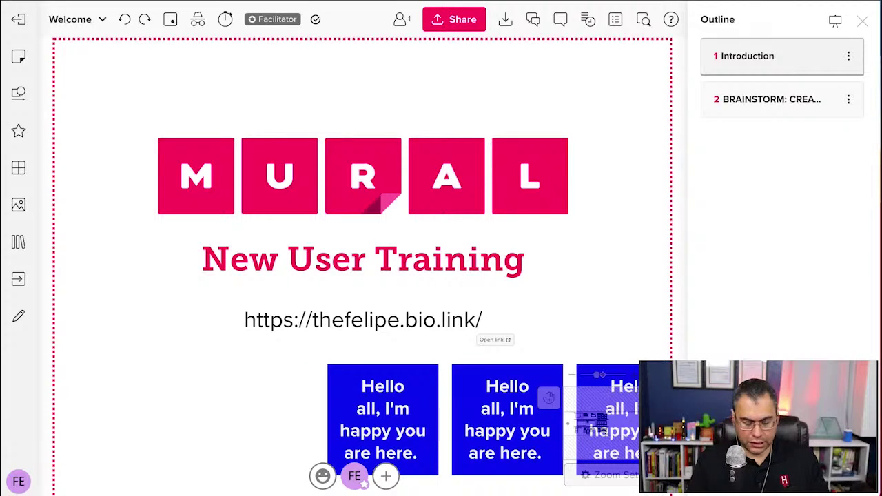
key("ctrl+a")
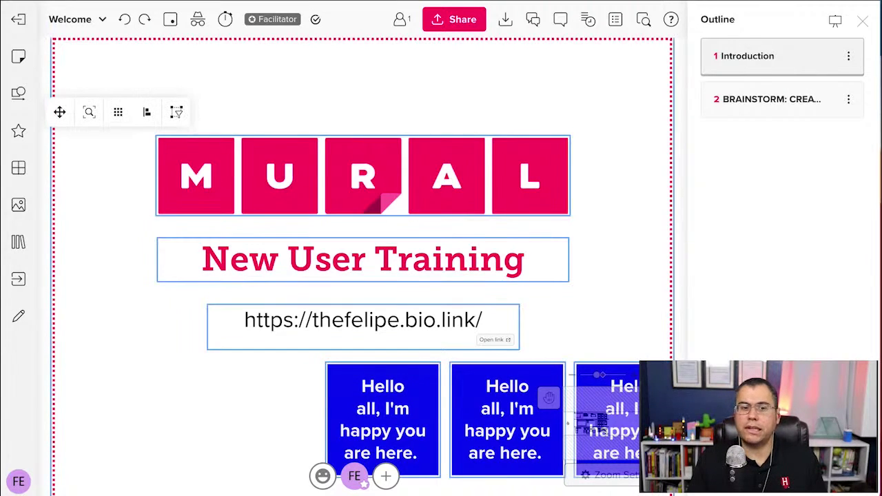
key("ctrl+z")
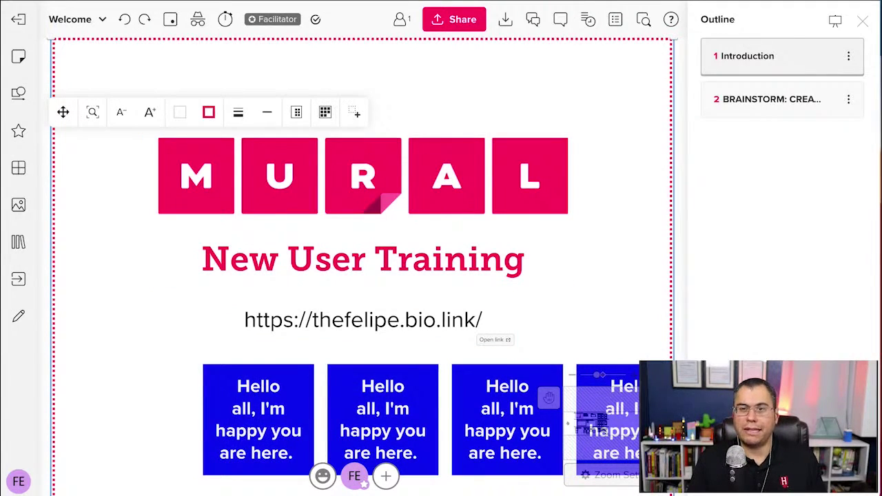
key("ctrl+z")
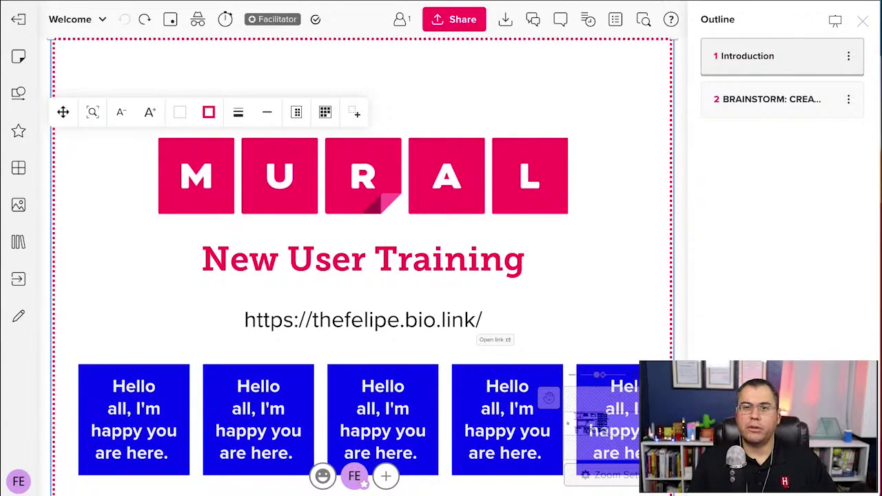
Step: Try a translucent grey fill on the first blue note in the row, then recolour the note red
left_click(133, 420)
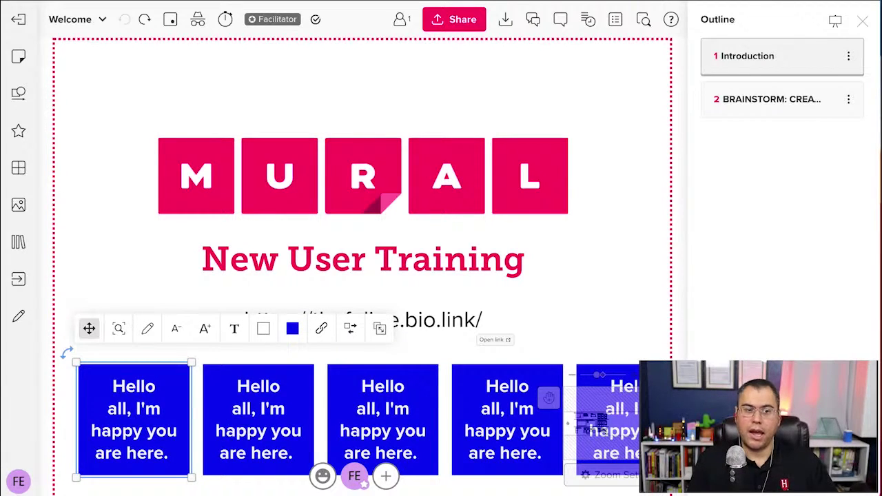
left_click(293, 329)
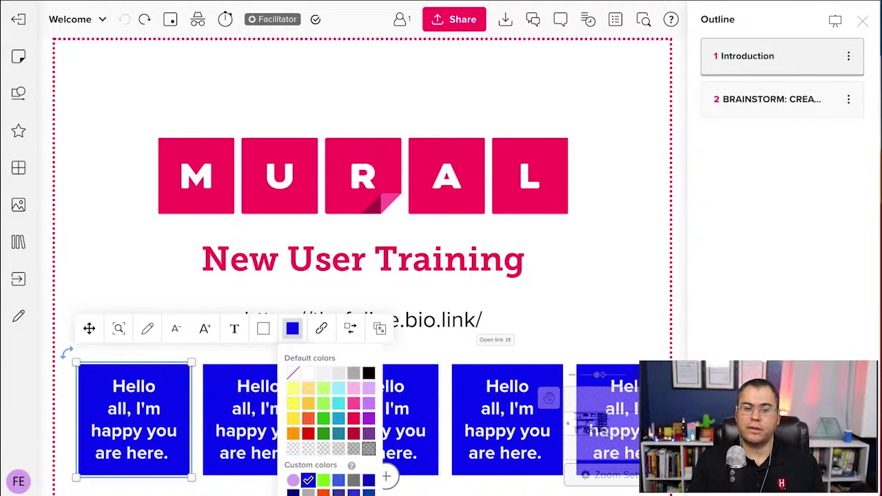
left_click(368, 449)
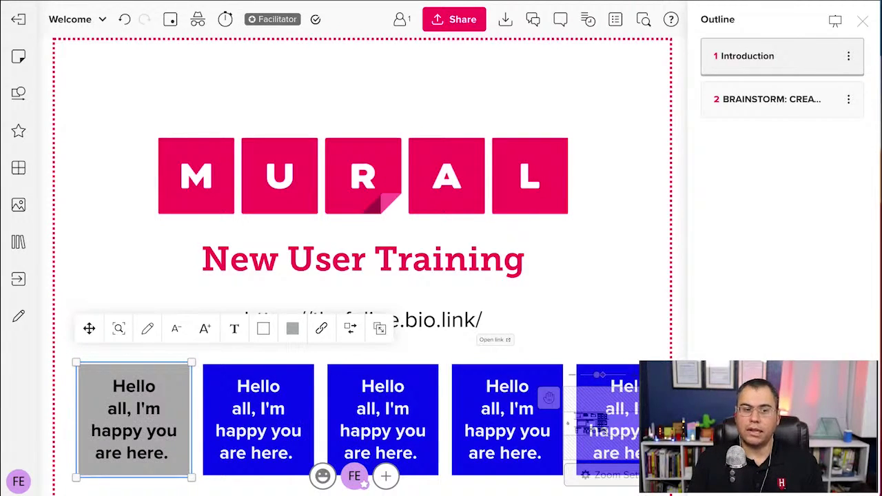
mouse_move(133, 419)
left_mouse_down()
mouse_move(159, 218)
mouse_move(144, 224)
mouse_move(138, 206)
mouse_move(177, 187)
mouse_move(138, 245)
mouse_move(132, 417)
left_mouse_up()
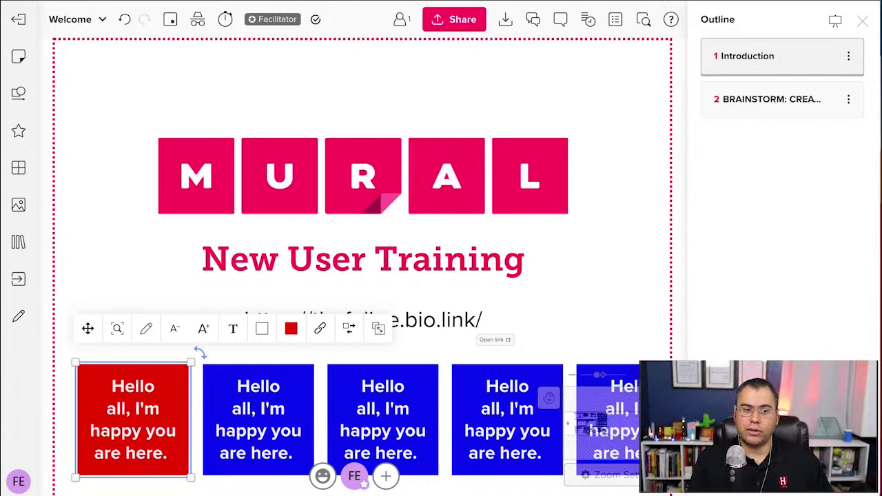
Step: Duplicate the red note and the three blue notes beside it into a second row directly above the originals
left_click_drag(133, 419, 133, 299, "alt")
left_click_drag(258, 420, 258, 299, "alt")
left_click_drag(382, 420, 382, 299)
left_click_drag(507, 420, 507, 299)
Step: Examine both rows of notes and the surrounding Introduction area by moving around the canvas, including in hand mode
scroll(358, 255, "down", 3)
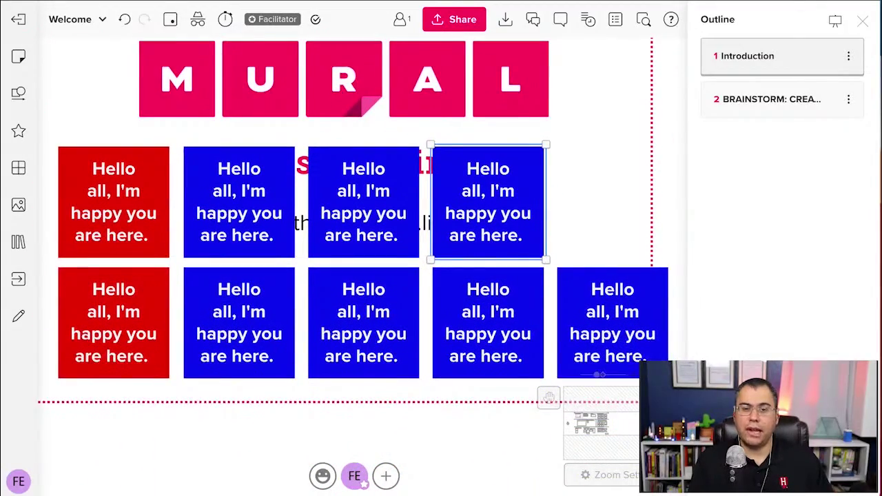
scroll(351, 227, "down", 1)
scroll(352, 227, "right", 1)
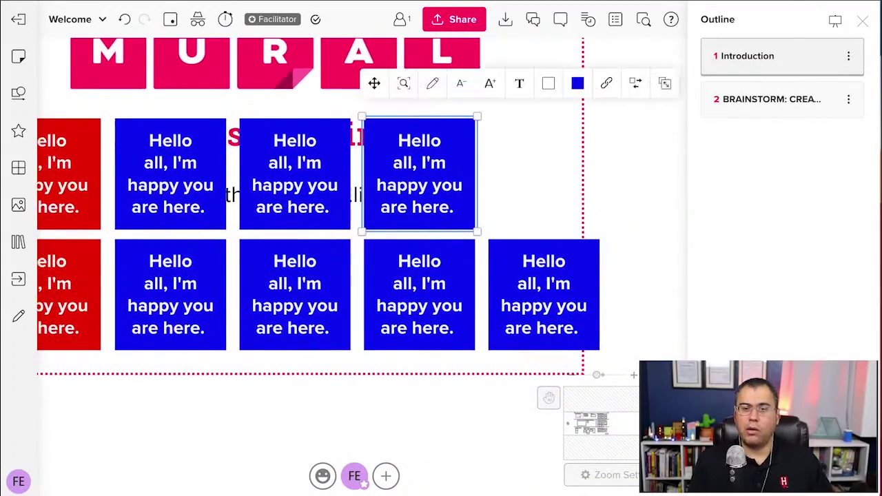
key("space")
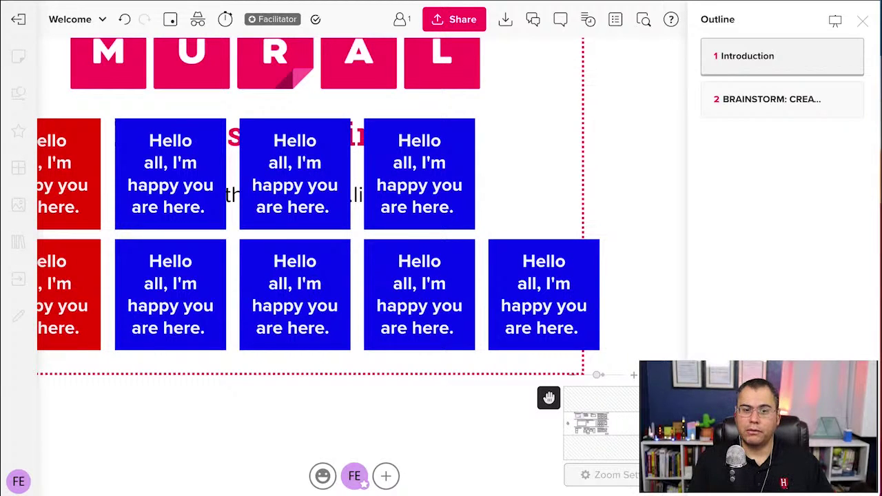
scroll(358, 255, "left", 3)
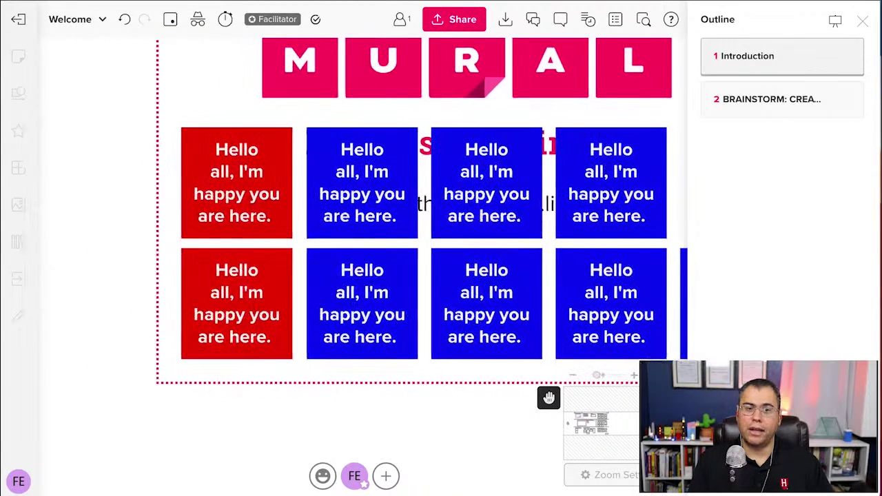
scroll(358, 255, "up", 3)
scroll(359, 255, "up", 1)
scroll(359, 255, "down", 3)
scroll(358, 255, "right", 2)
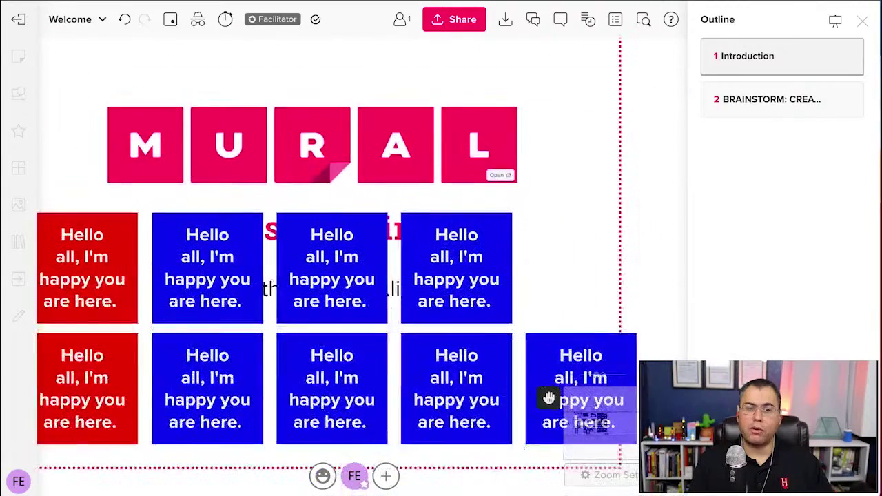
scroll(359, 255, "left", 1)
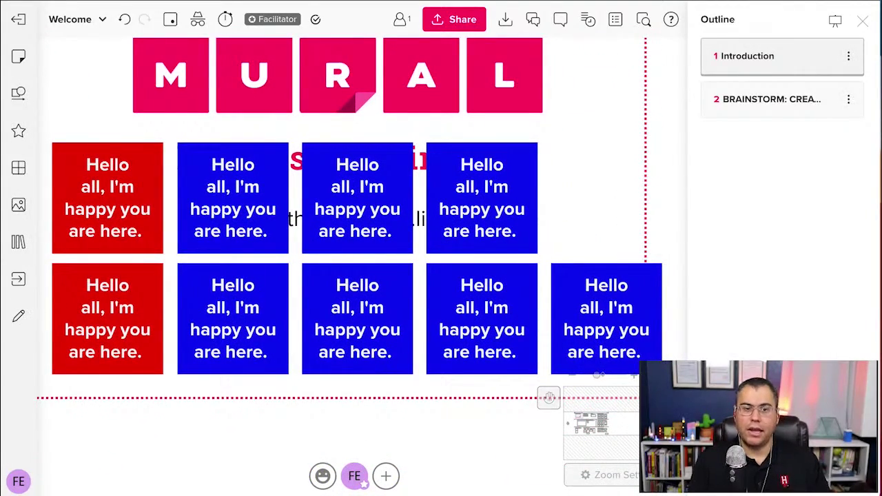
Step: Try moving the last note of the upper row over the fifth note of the lower row and undo the move
left_click_drag(481, 198, 602, 261)
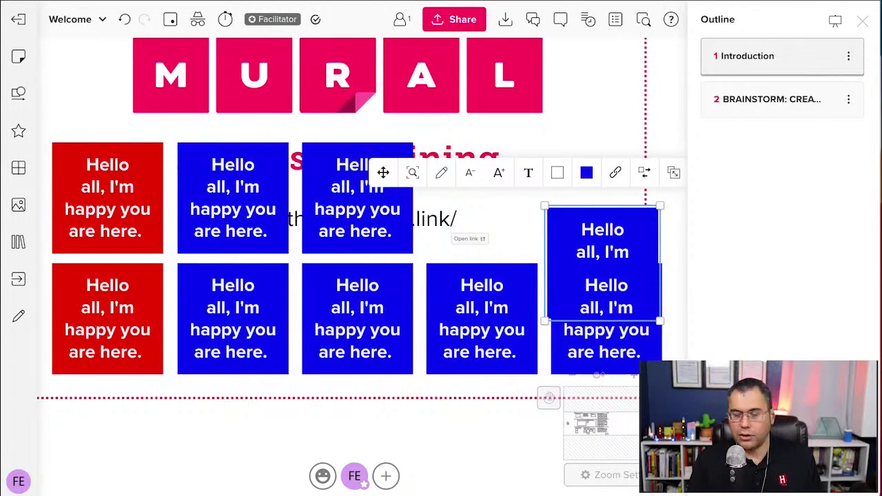
key("ctrl+z")
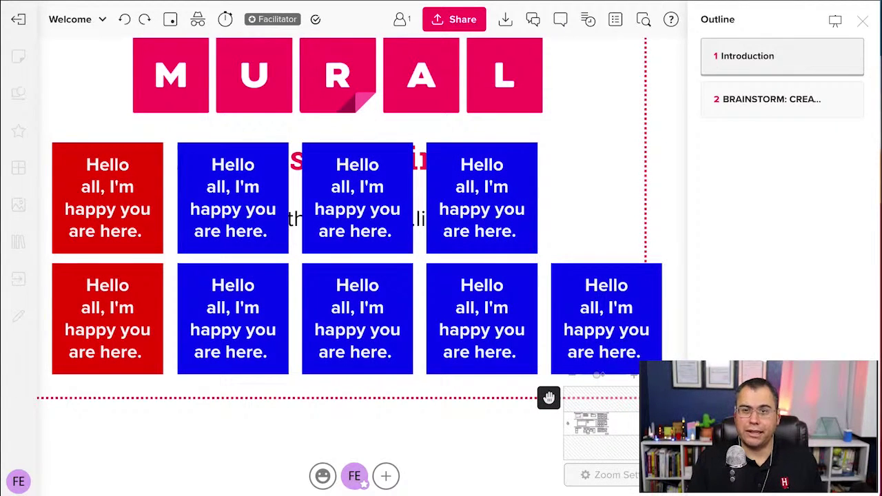
Step: Examine the sticky note rows and the empty canvas beside them in Move mode, ending with editing enabled
left_click_drag(441, 310, 262, 274)
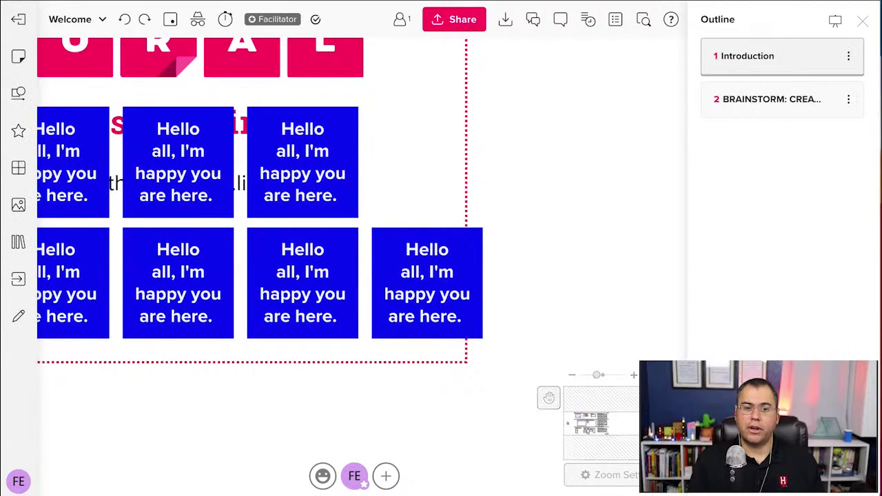
left_click(549, 397)
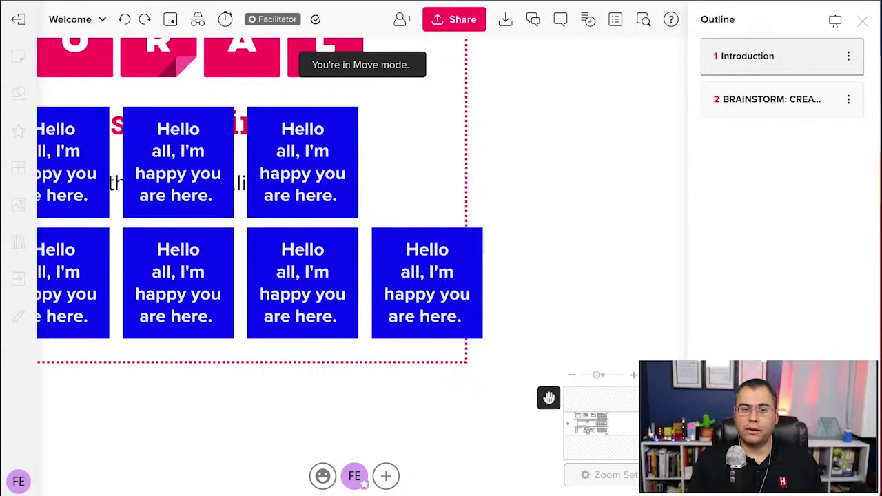
left_click_drag(207, 248, 571, 346)
scroll(358, 248, "right", 10)
scroll(358, 248, "down", 3)
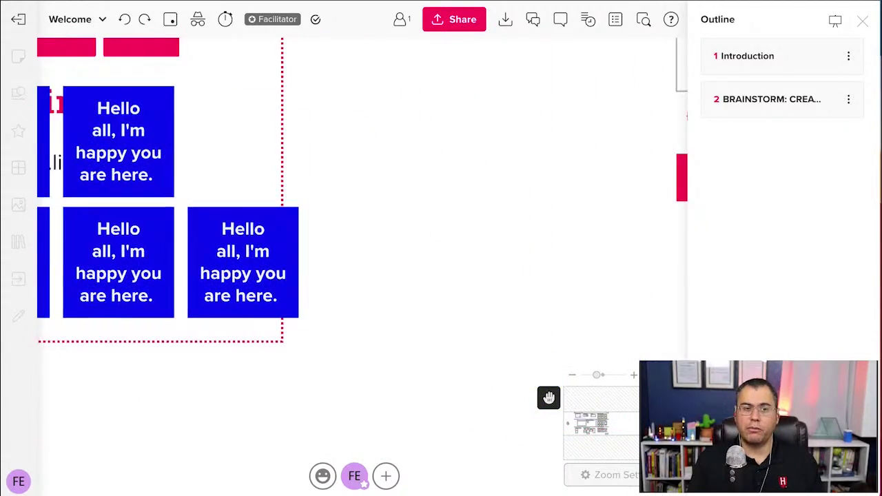
scroll(358, 248, "left", 5)
scroll(358, 247, "up", 1)
left_click(549, 397)
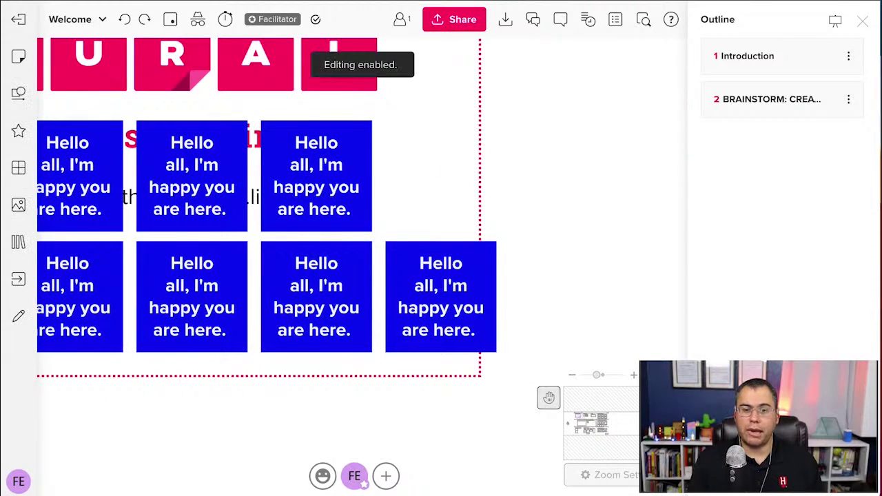
Step: Examine the Introduction area around the MURAL tiles and sticky notes, then the layout of the entire mural
key("space")
scroll(358, 248, "left", 3)
scroll(358, 248, "up", 2)
key("h")
scroll(358, 262, "left", 3)
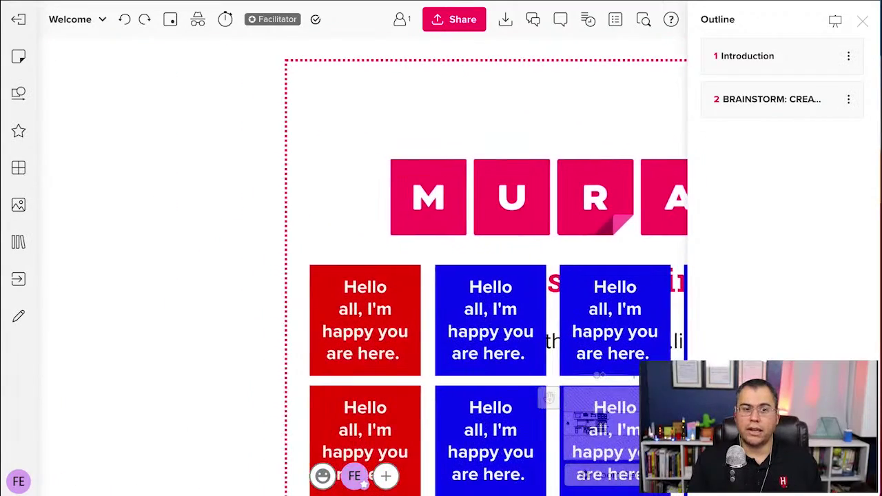
scroll(358, 261, "right", 1)
scroll(358, 262, "up", 1)
scroll(359, 261, "left", 2)
scroll(362, 269, "down", 10)
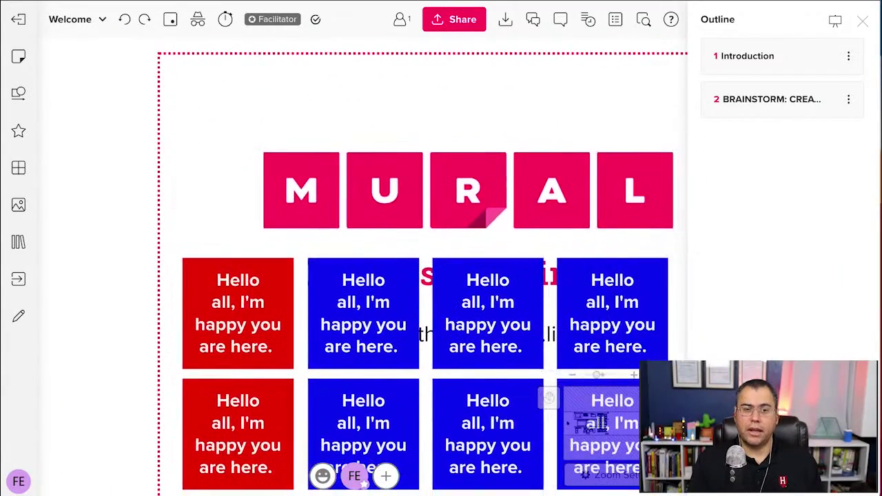
scroll(361, 227, "down", 2)
scroll(362, 227, "right", 1)
scroll(361, 228, "down", 5)
scroll(362, 288, "down", 1)
scroll(362, 288, "right", 1)
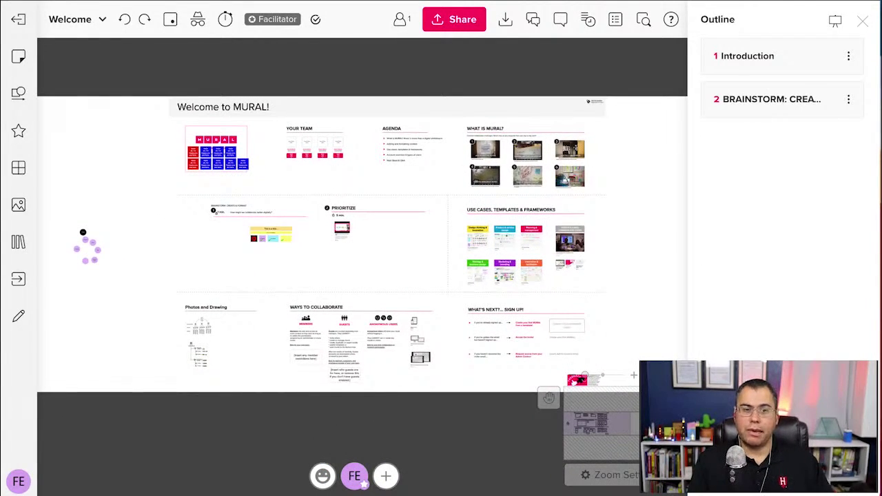
Step: Change the mural's name to "Welcome to Mural" in the mural settings
right_click(548, 397)
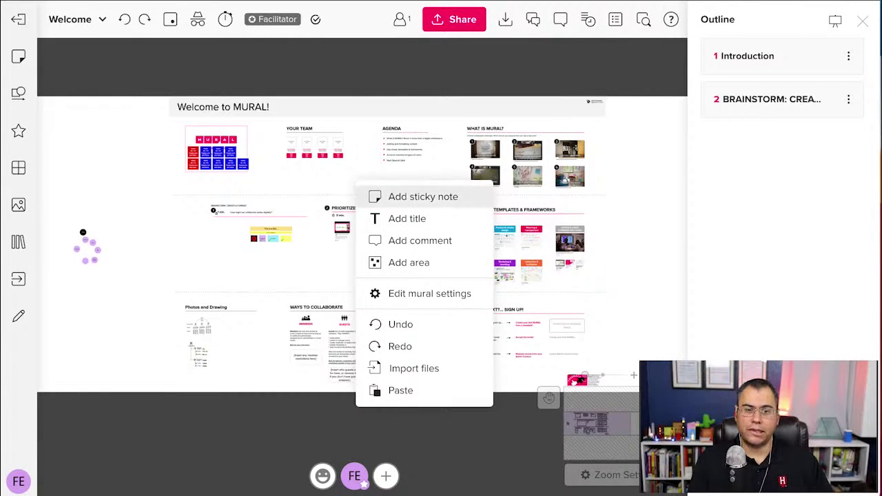
left_click(429, 294)
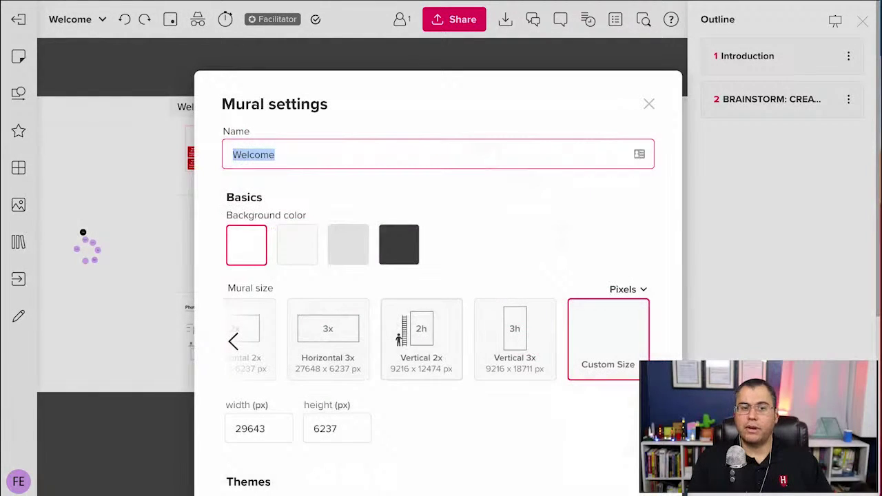
left_click(275, 154)
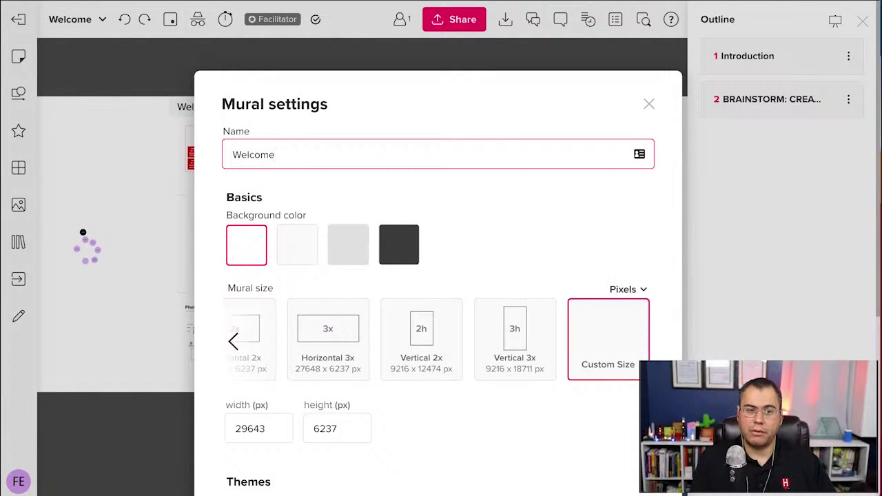
type("to Mural")
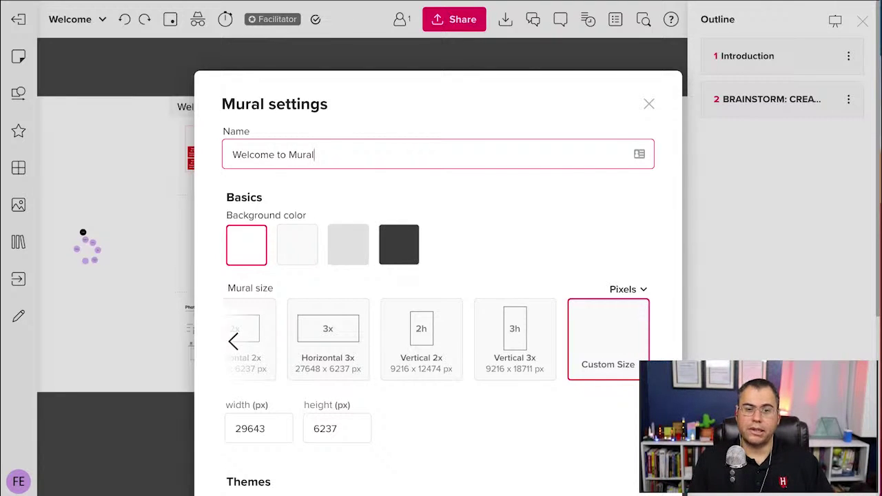
Step: Review the theme and timer sound options without changing them, and save the mural settings
scroll(438, 275, "down", 3)
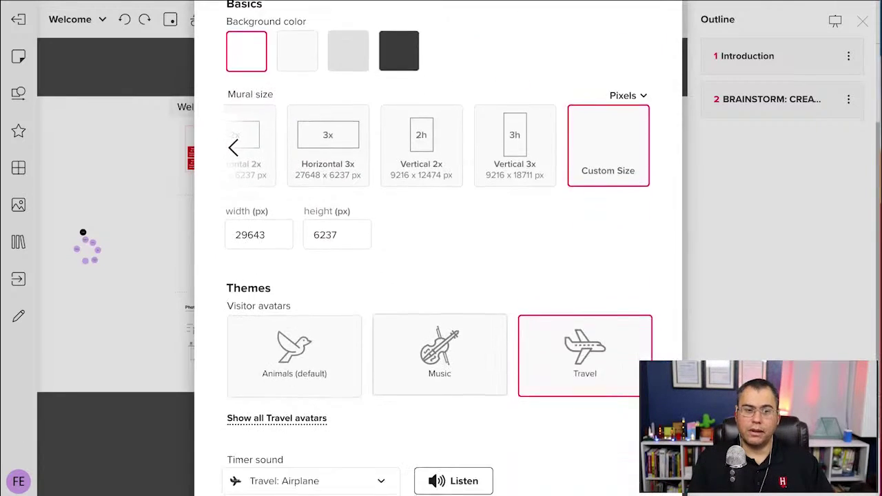
scroll(438, 275, "down", 2)
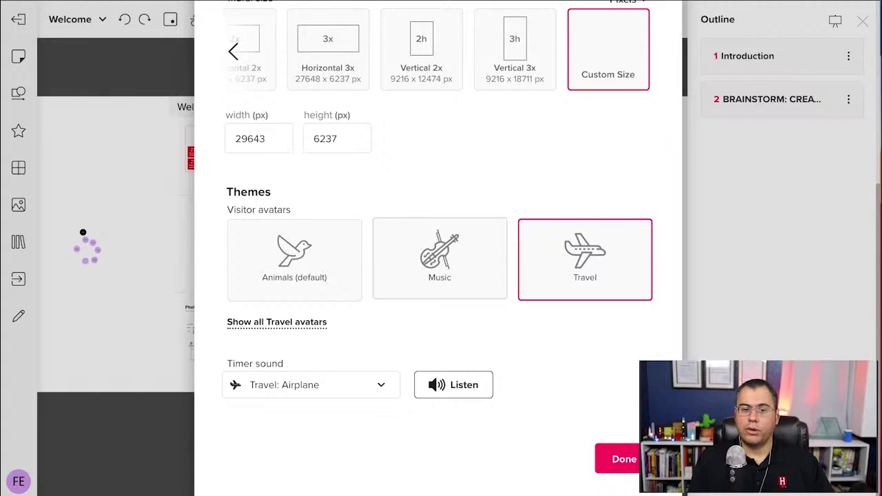
left_click(310, 384)
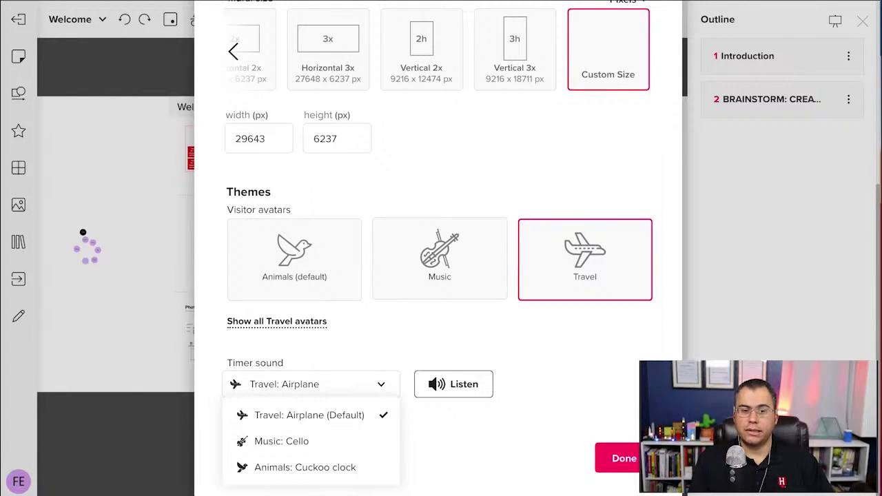
key("Escape")
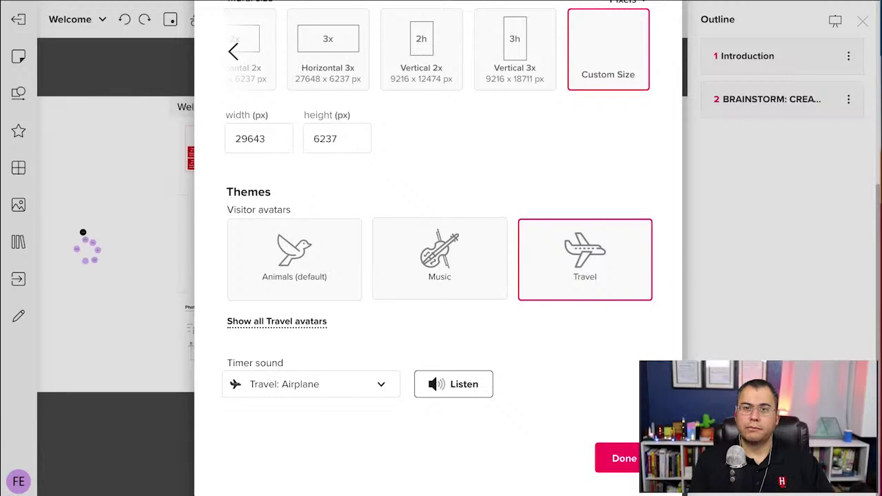
left_click(620, 459)
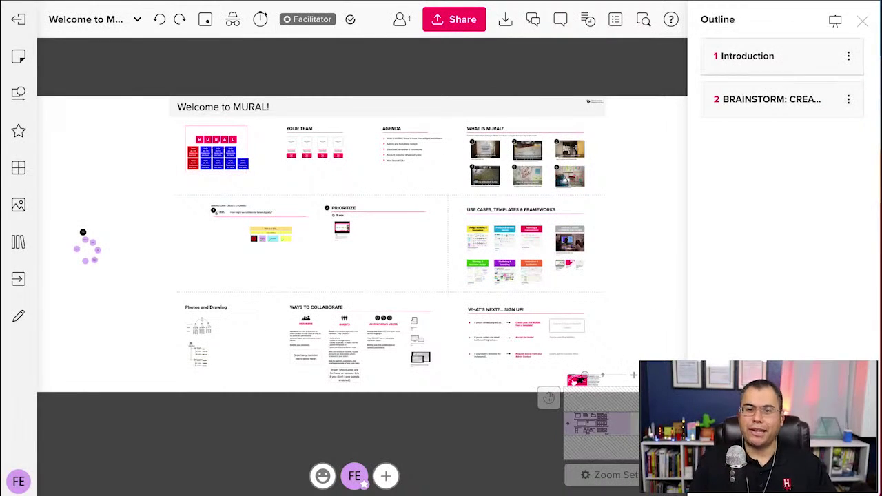
Step: Go to the Introduction section from the outline, close the outline and bring the mural's large heading into view
left_click(758, 55)
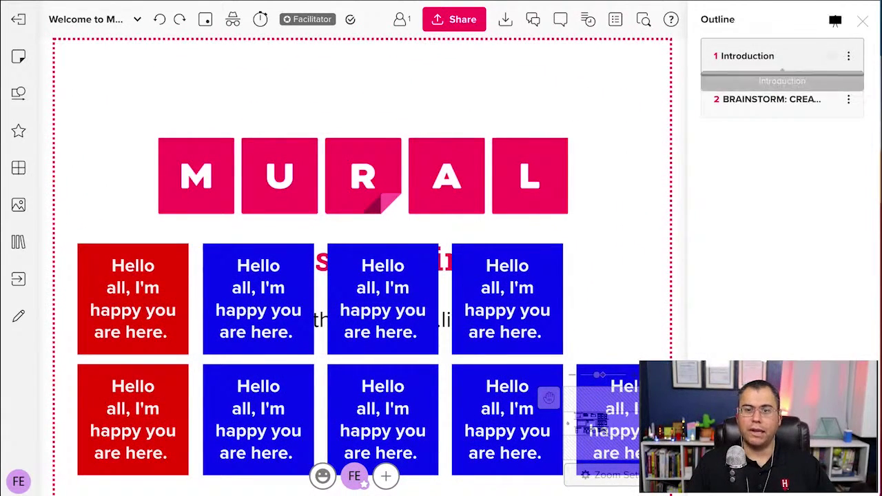
left_click(862, 21)
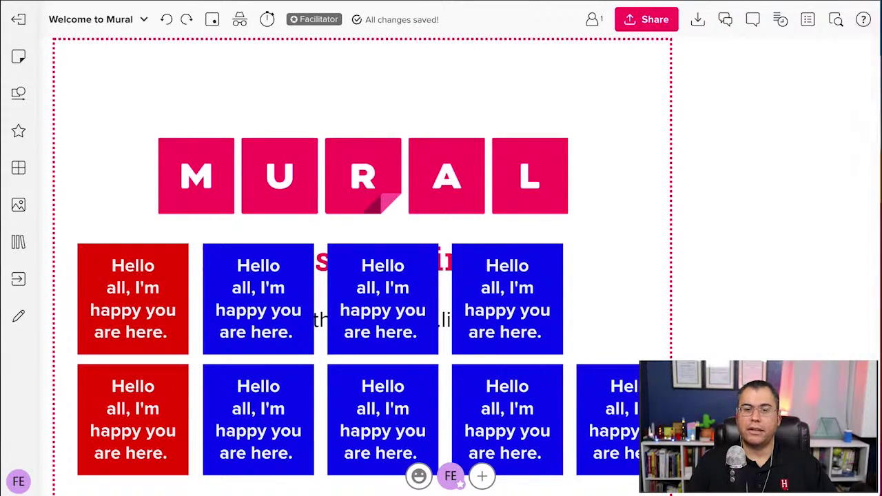
scroll(782, 176, "up", 1)
scroll(782, 176, "down", 2)
scroll(795, 174, "down", 3)
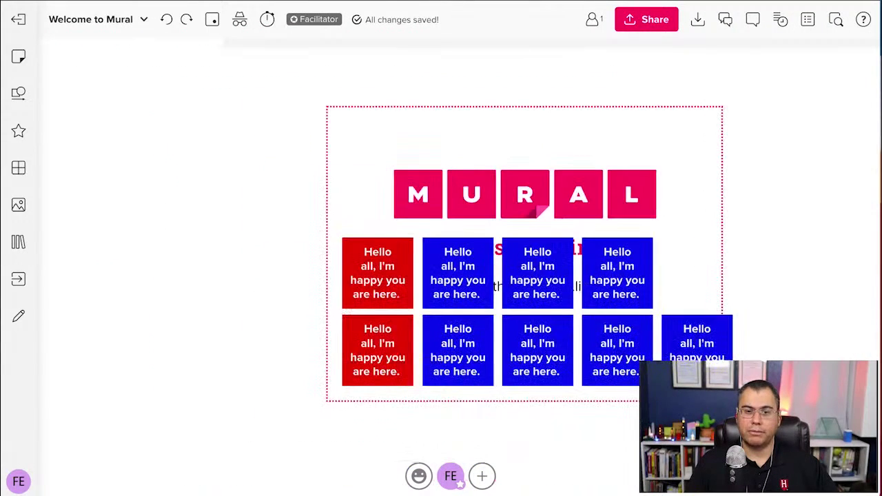
scroll(795, 174, "up", 2)
scroll(458, 266, "right", 3)
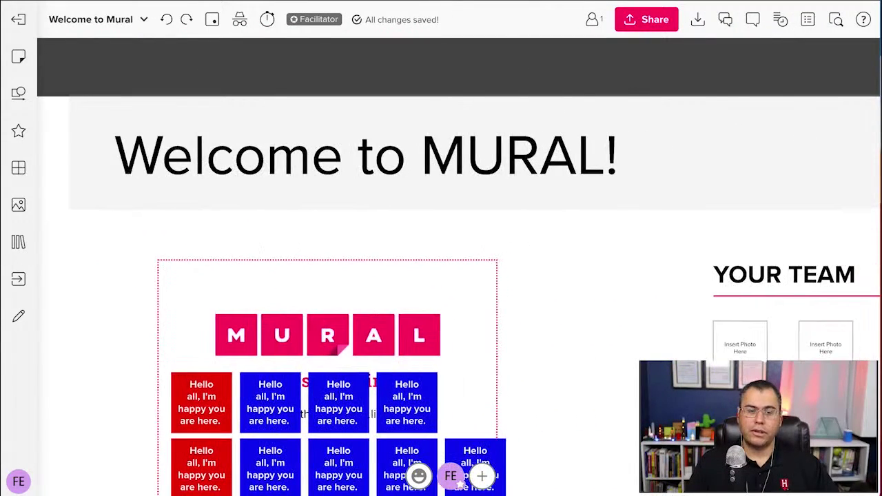
Step: Add a default title just above the MURAL letter tiles and a default text box outside the Introduction area's left border
left_click(365, 157)
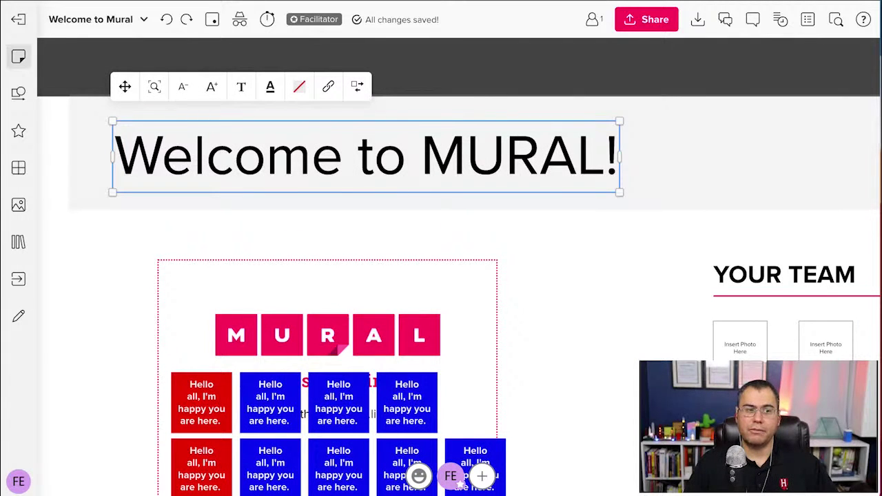
left_click(19, 57)
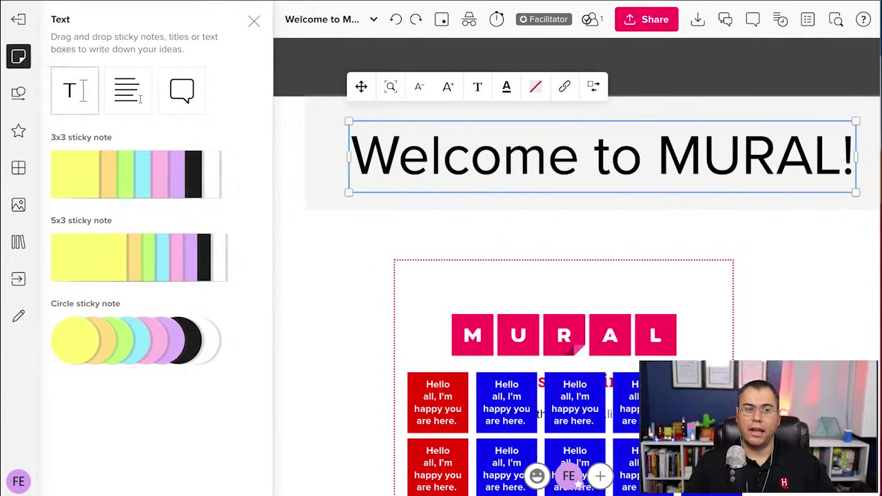
left_click(74, 90)
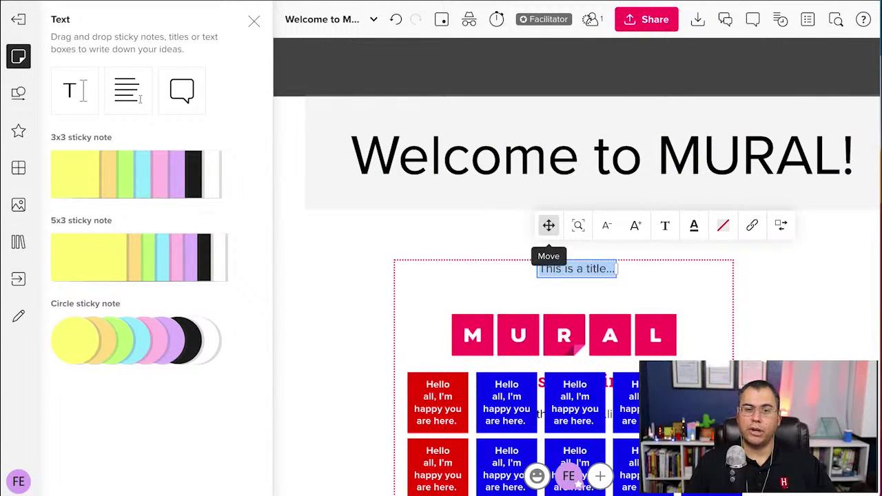
left_click_drag(548, 225, 543, 251)
key("Escape")
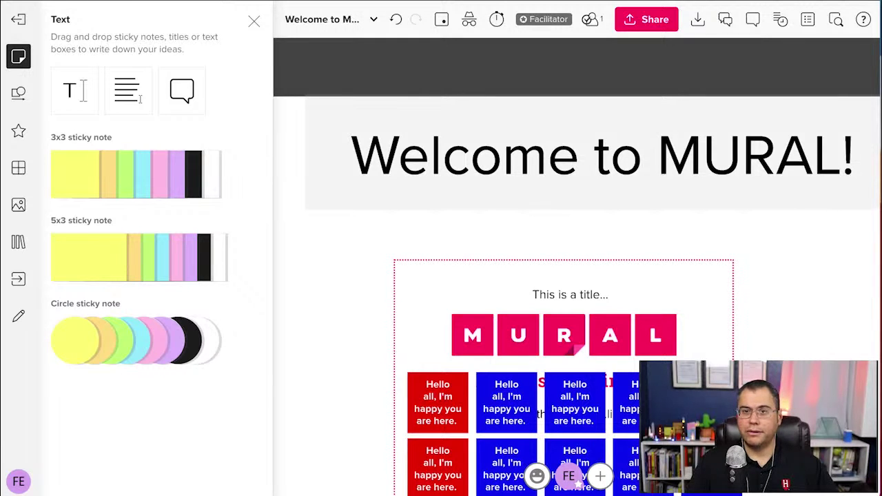
left_click(140, 99)
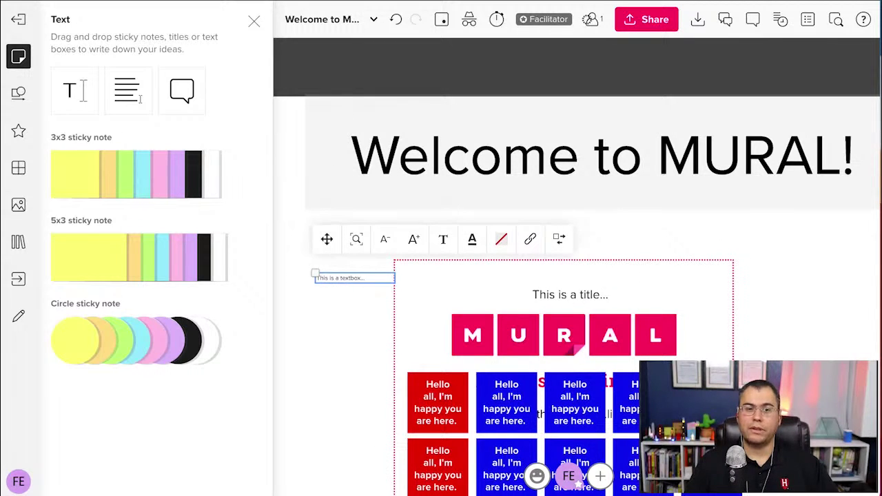
key("Escape")
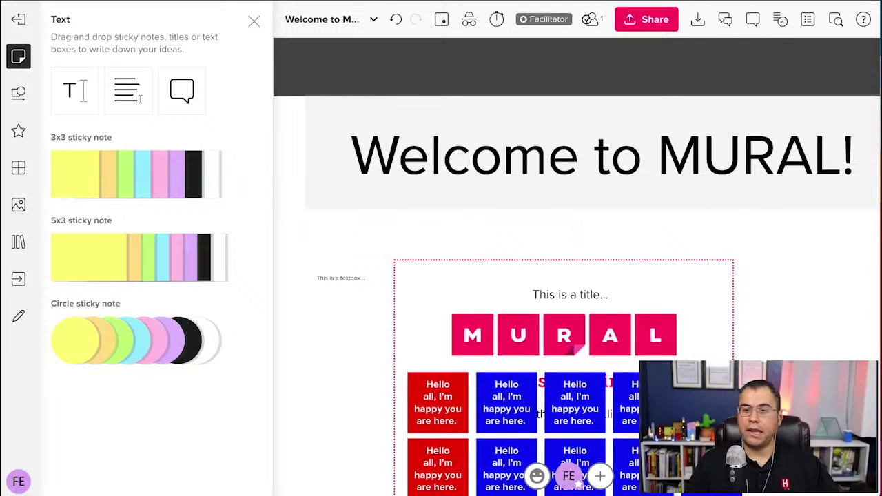
Step: Give the "This is a title..." text above the MURAL tiles a cyan background
left_click(570, 295)
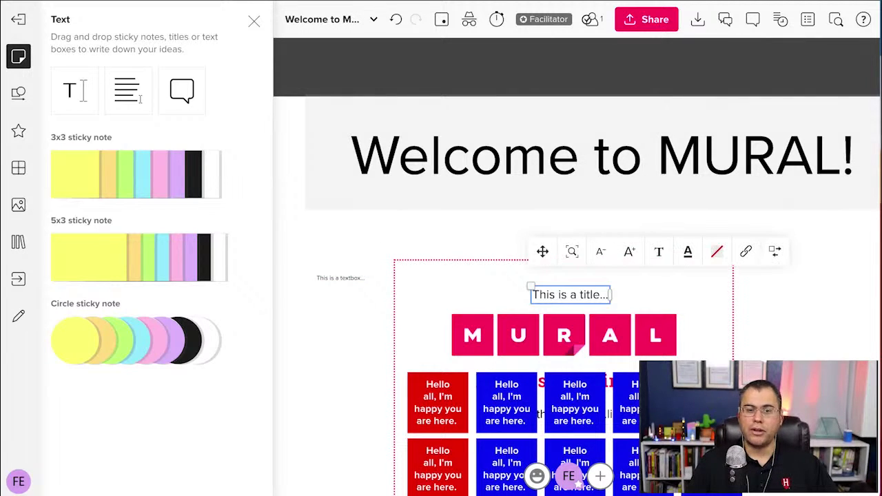
left_click(717, 251)
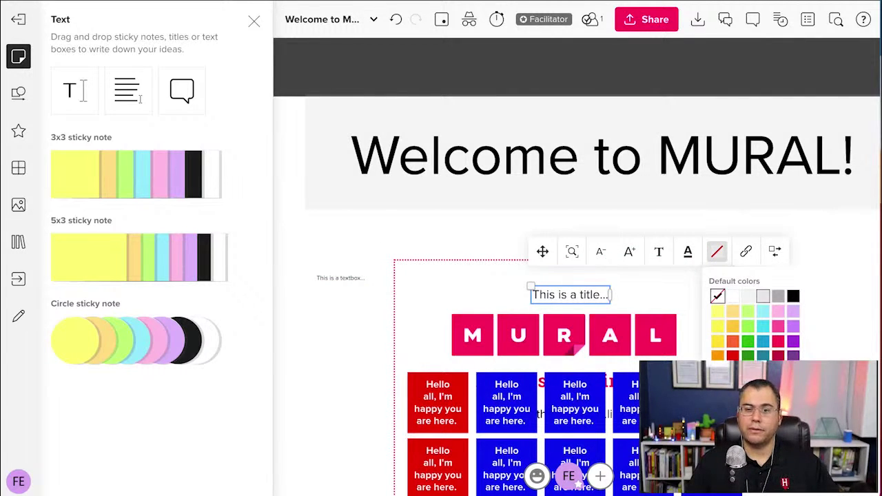
left_click(762, 326)
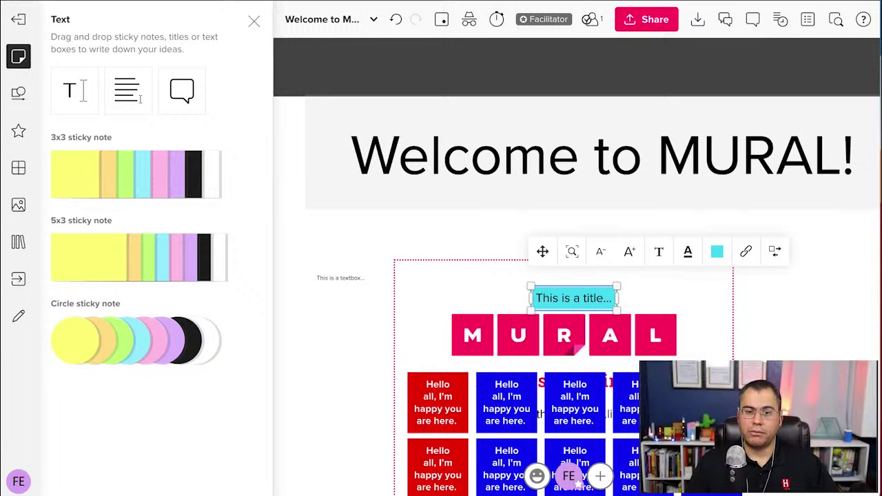
Step: Enlarge the cyan title box to span the width of the MURAL letter tiles and centre-align its text
left_click(573, 297)
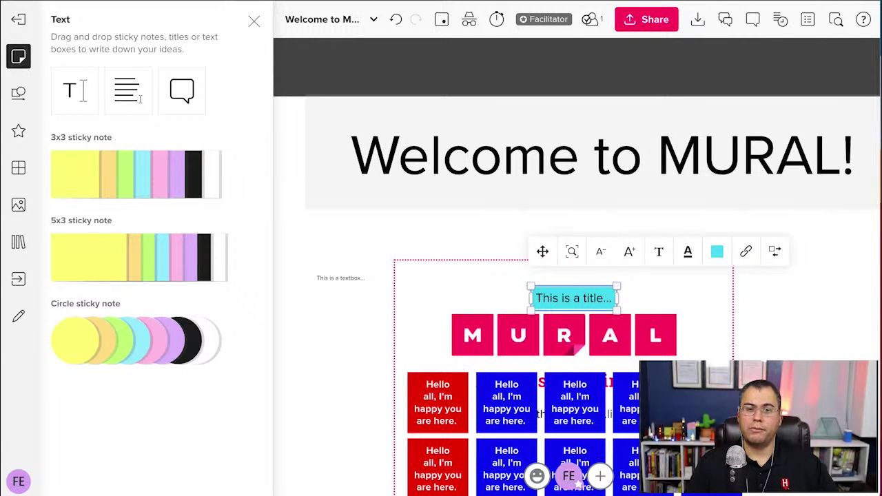
left_click_drag(617, 298, 682, 298)
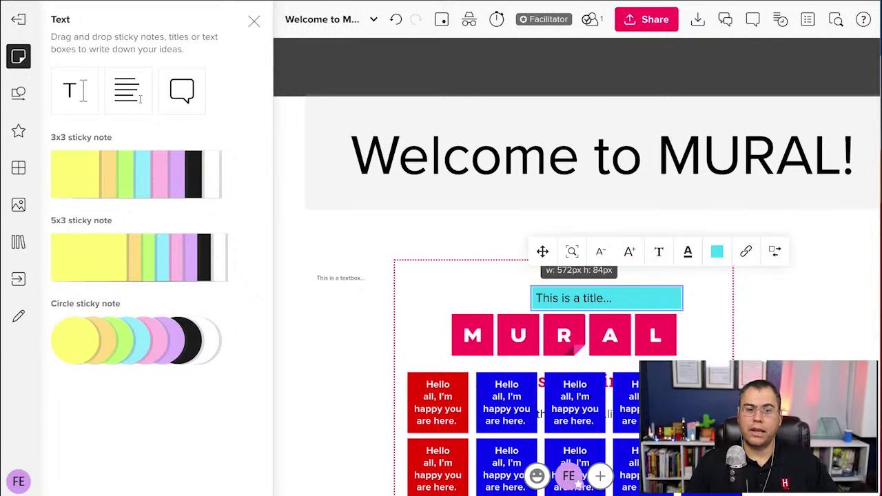
left_click_drag(528, 285, 420, 270)
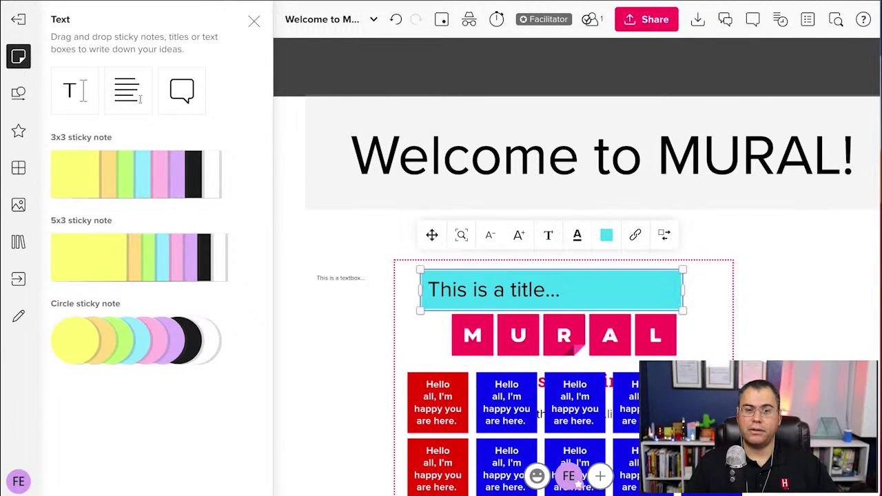
left_click_drag(551, 289, 564, 289)
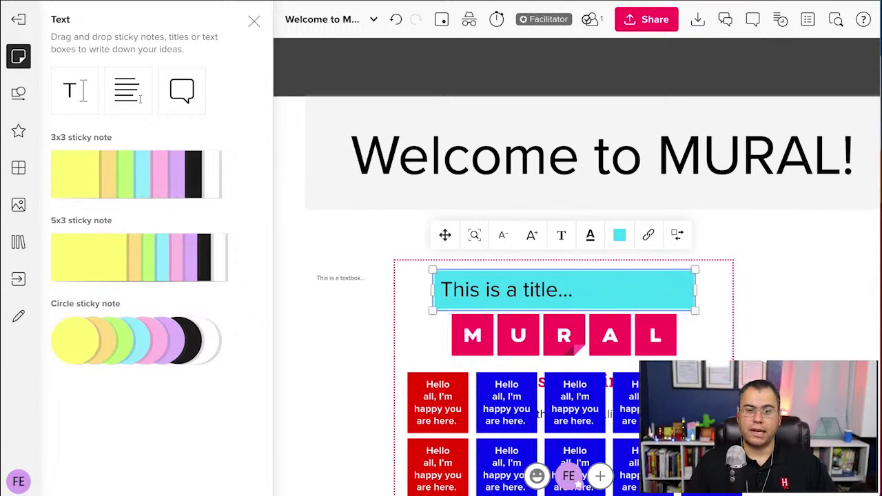
left_click(561, 235)
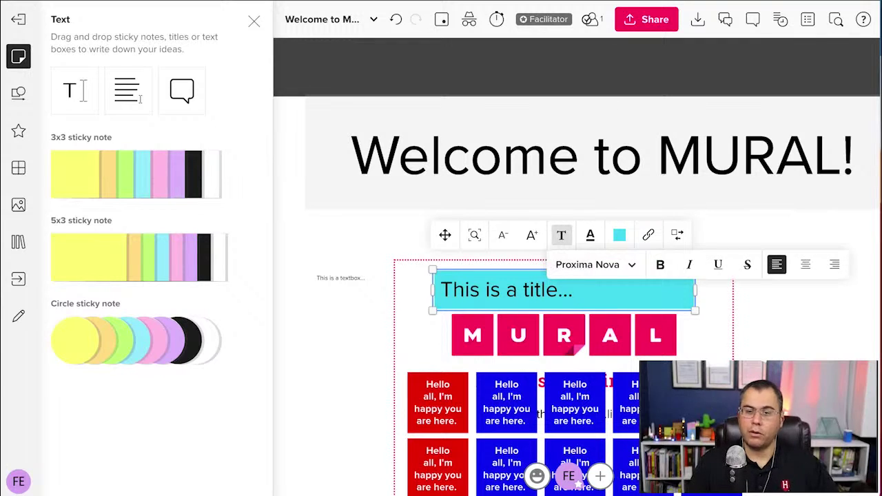
left_click(805, 265)
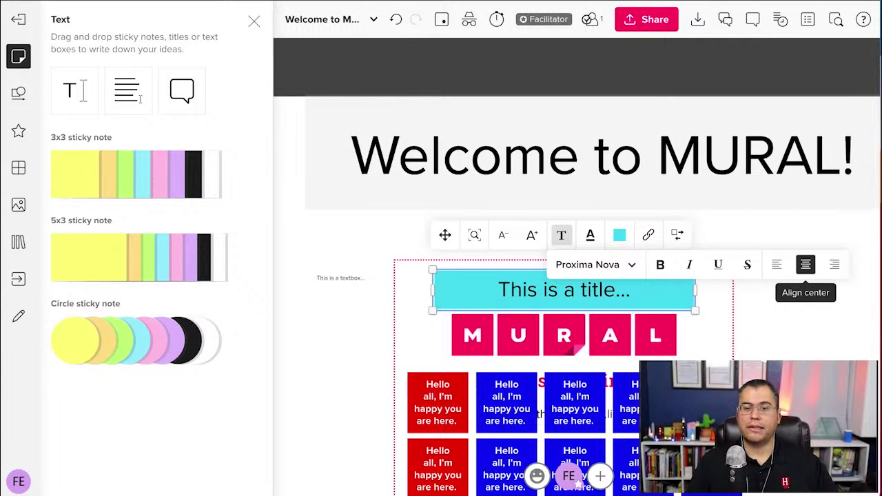
Step: Convert the cyan title above the MURAL tiles into a rectangular sticky note, and that note into a circle
key("Escape")
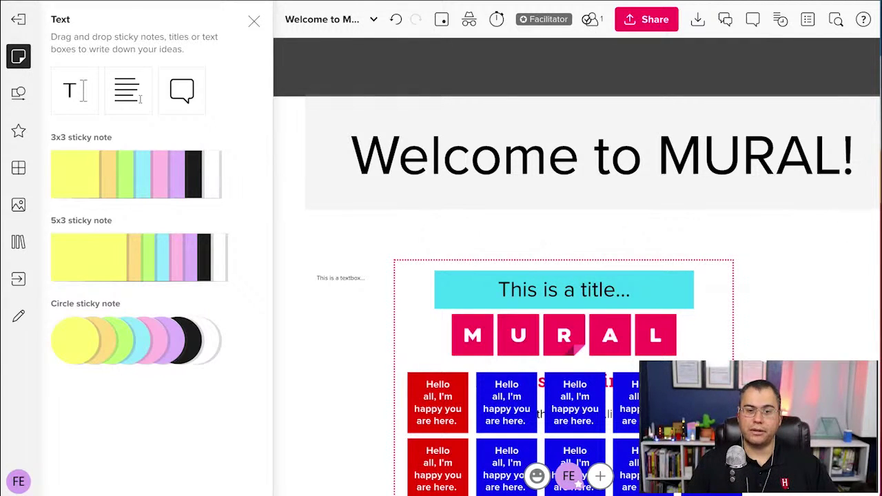
left_click(563, 290)
left_click(677, 235)
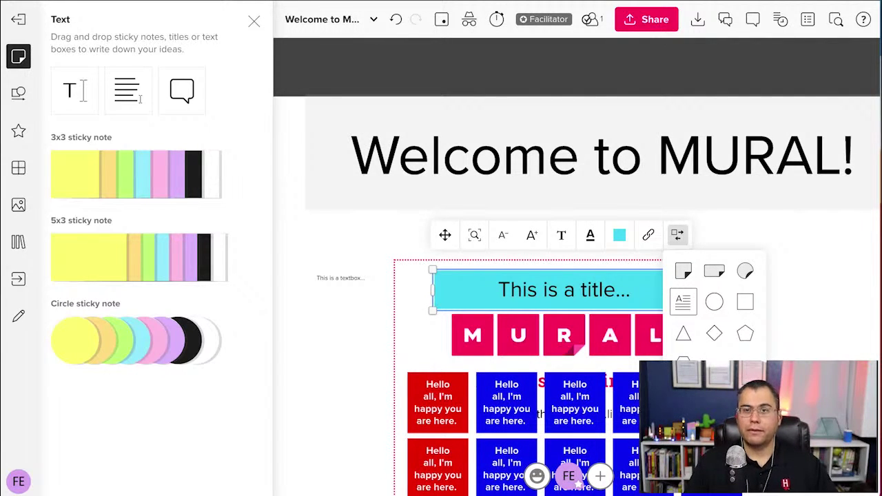
left_click(714, 270)
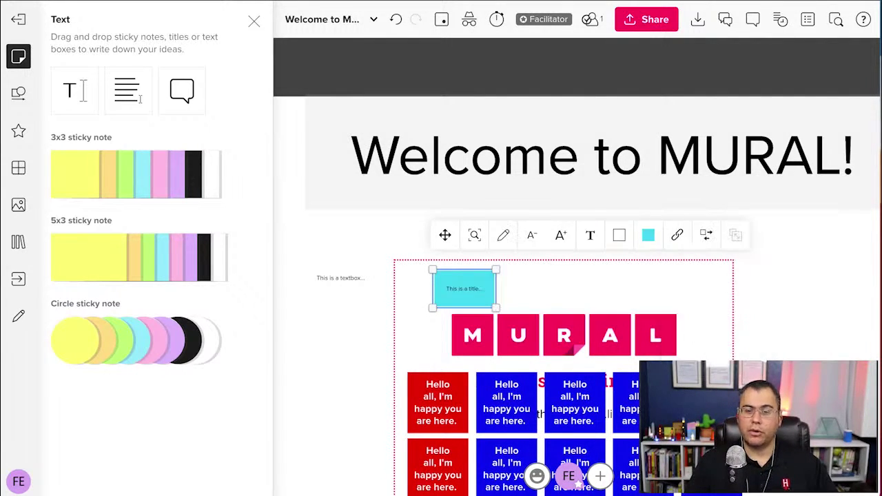
left_click(705, 235)
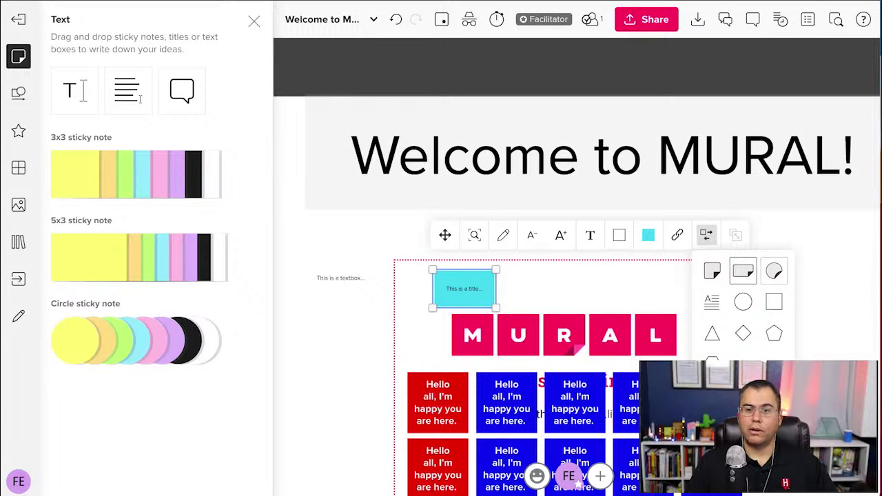
left_click(774, 271)
Step: Switch the "This is a title..." item to a square sticky note
scroll(467, 295, "up", 3)
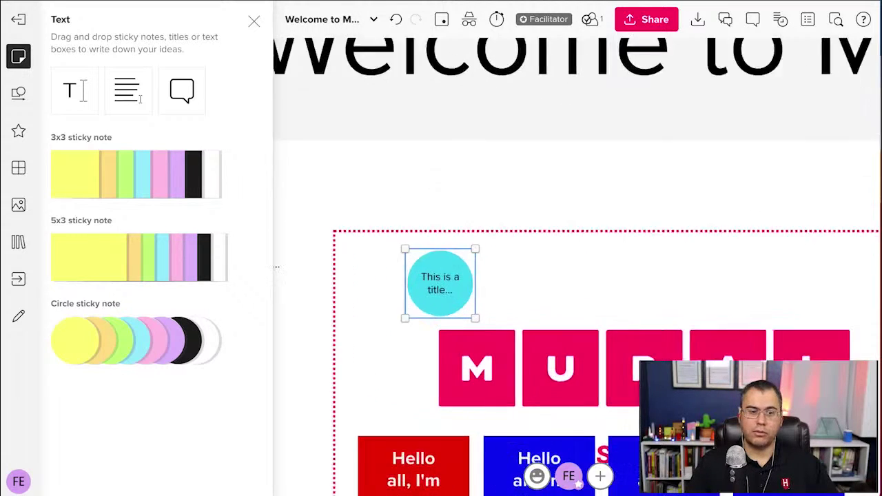
scroll(468, 297, "up", 3)
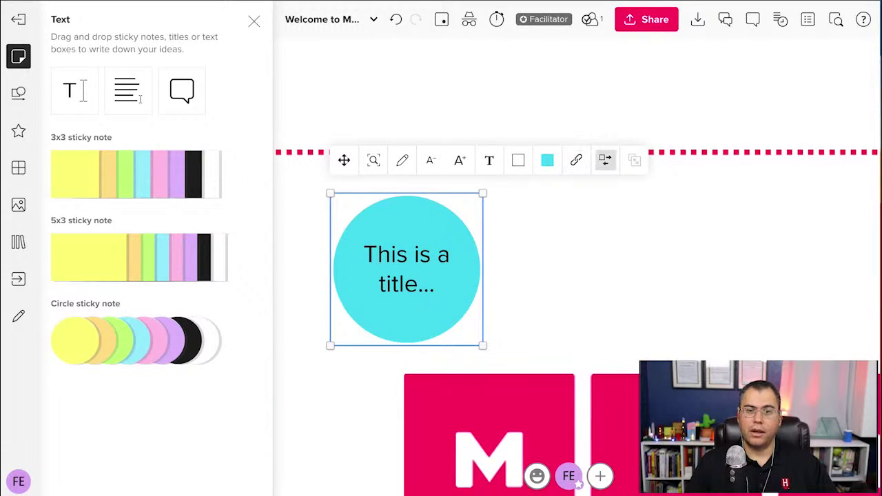
left_click(605, 159)
left_click(612, 196)
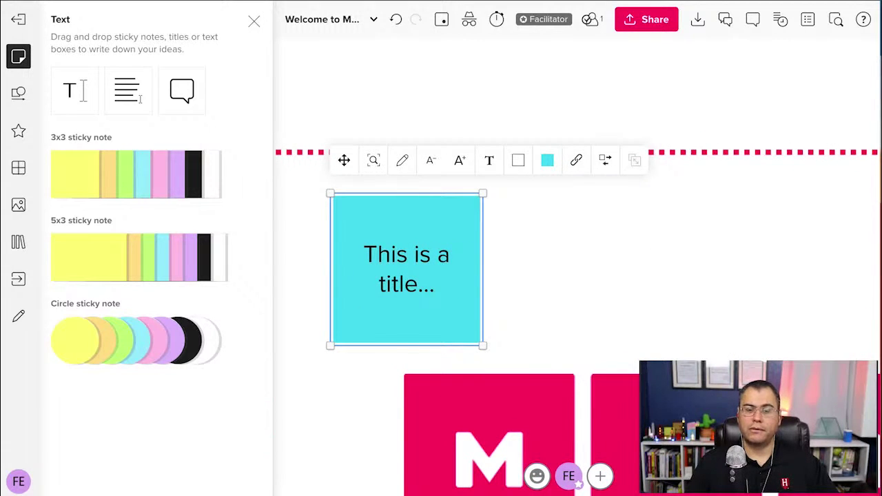
Step: Add a matching cyan square note beside the title note, reading "Hello Mural" with "This is new line" on a new line
key("Escape")
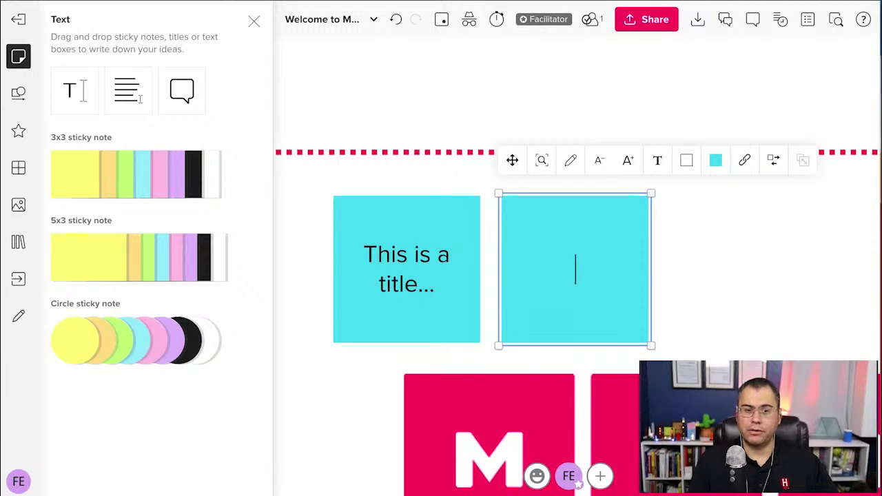
type("Hello Mural")
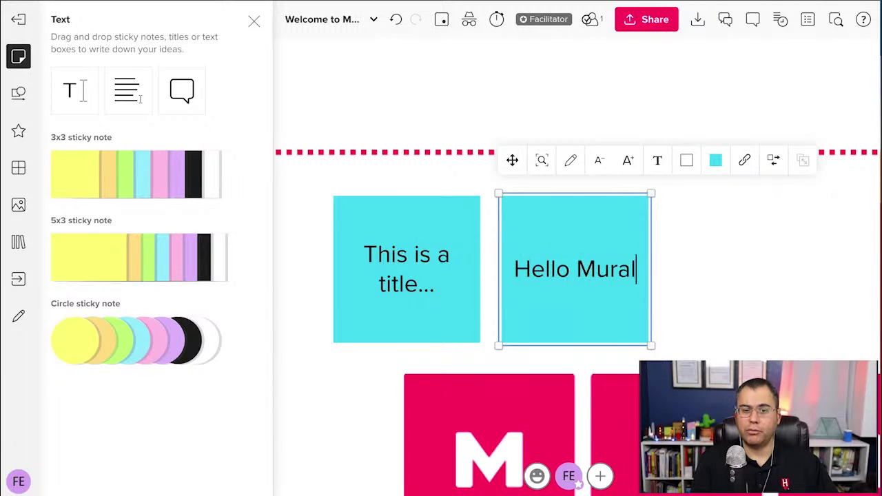
key("Return")
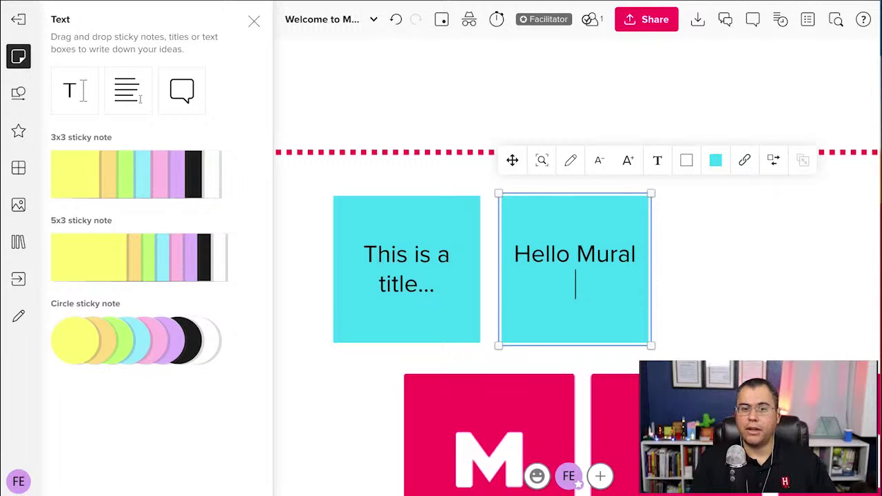
type("This is new line")
key("Return")
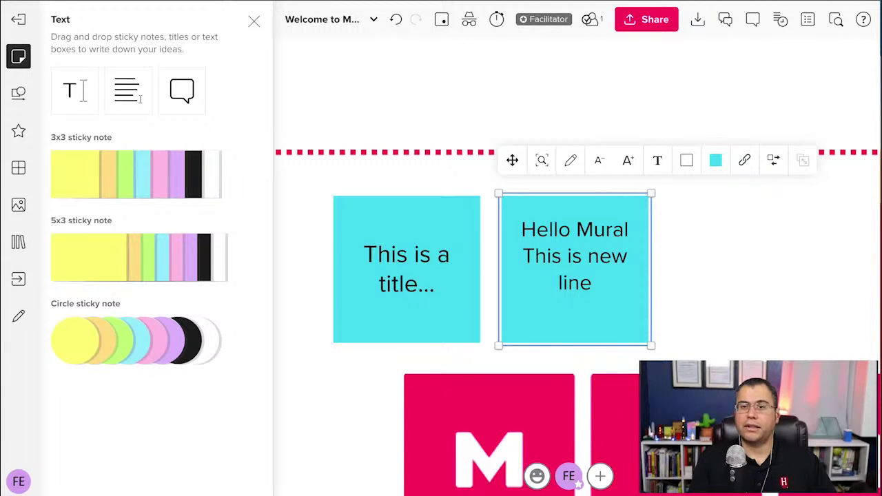
key("BackSpace")
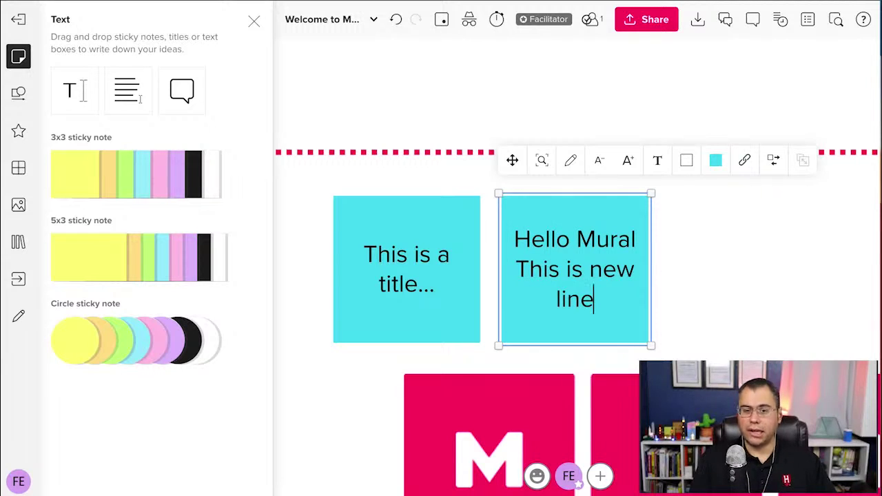
key("Escape")
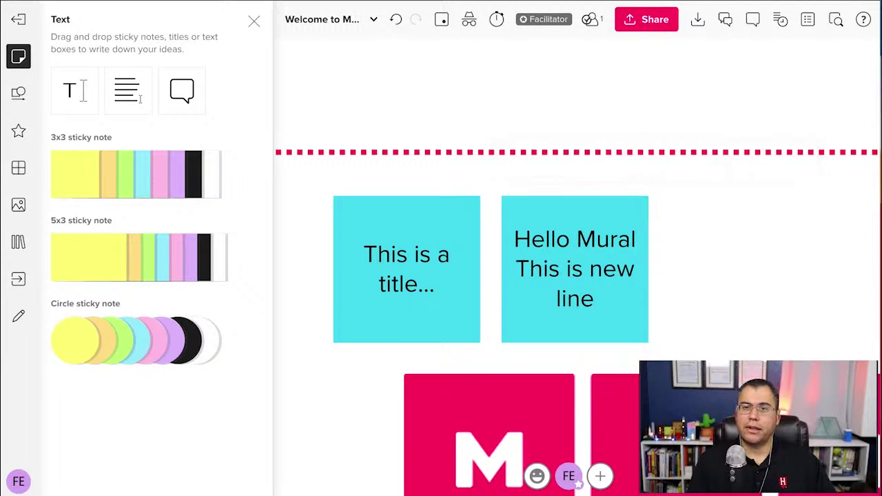
Step: Move the "Hello Mural" note onto the Introduction area's upper border and open its link entry
left_click_drag(574, 268, 617, 200)
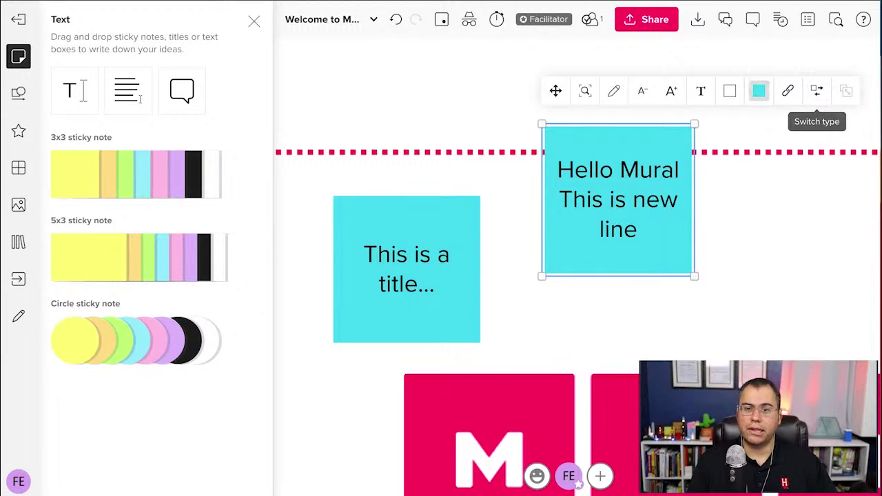
left_click(788, 90)
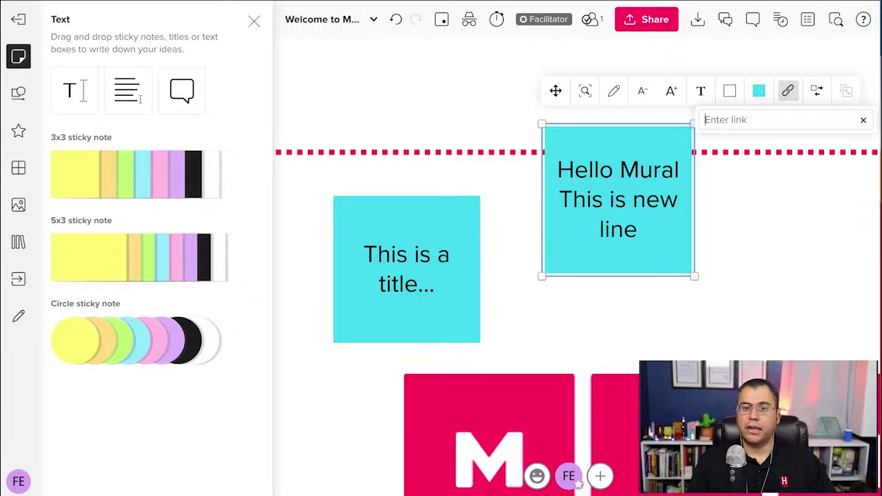
key("Escape")
Step: Move the text box and both cyan notes inside the Introduction area, above the MURAL tiles and clear of the upper border
scroll(641, 290, "left", 2)
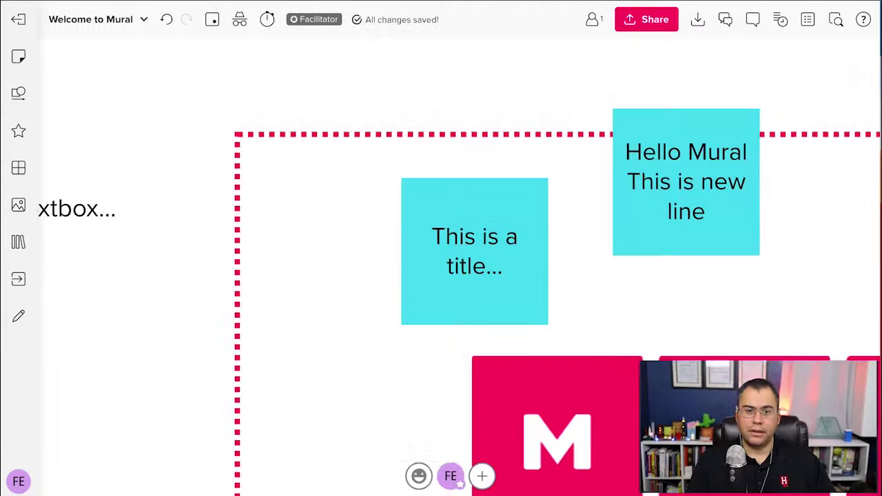
scroll(641, 290, "down", 3)
left_click_drag(193, 189, 486, 153)
left_click_drag(508, 223, 475, 252)
key("Escape")
scroll(279, 259, "down", 5)
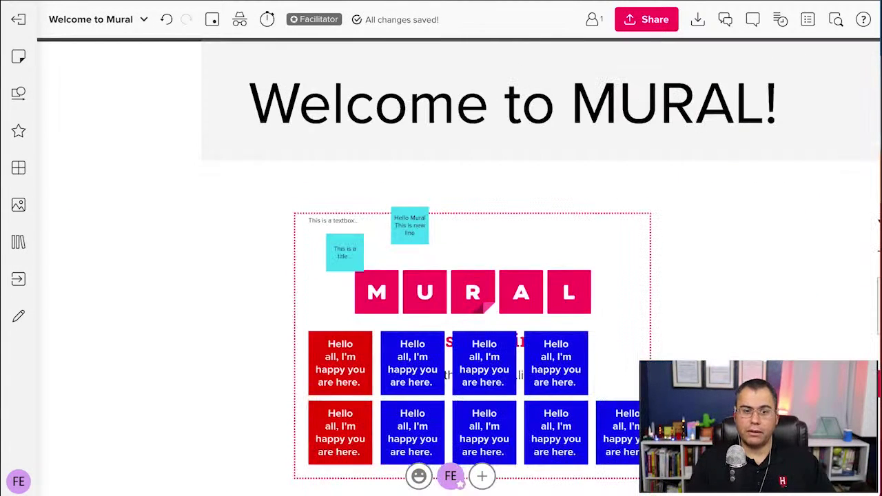
left_click_drag(411, 226, 408, 243)
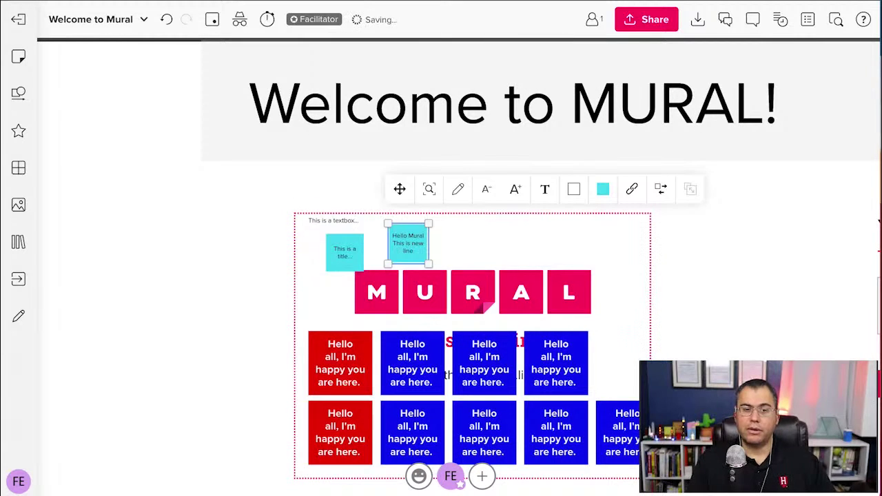
key("Escape")
Step: Delete the surplus fifth blue "Hello all" note from the second row of the Introduction area
left_click_drag(516, 241, 398, 227)
left_click_drag(579, 276, 483, 203)
left_click(532, 360)
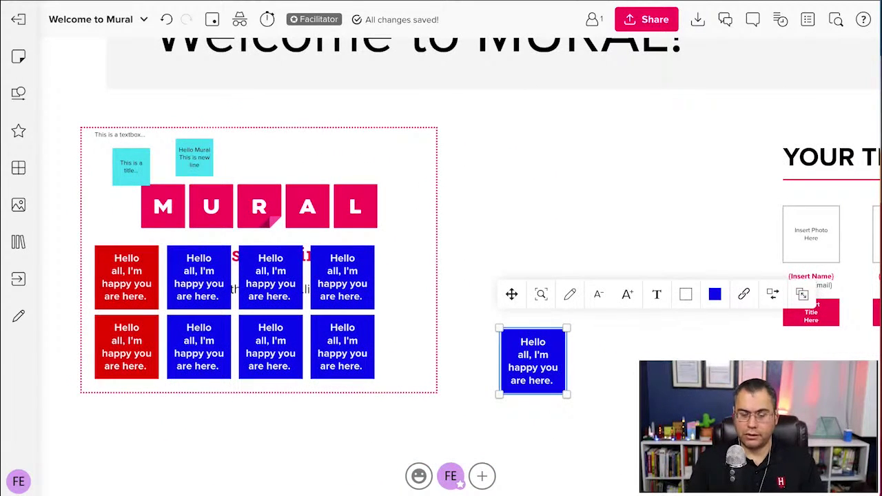
key("Delete")
Step: Open the outline and go to the Introduction section, followed by the "BRAINSTORM: CREATE & FORMAT" section
left_click(430, 158)
scroll(441, 157, "down", 3)
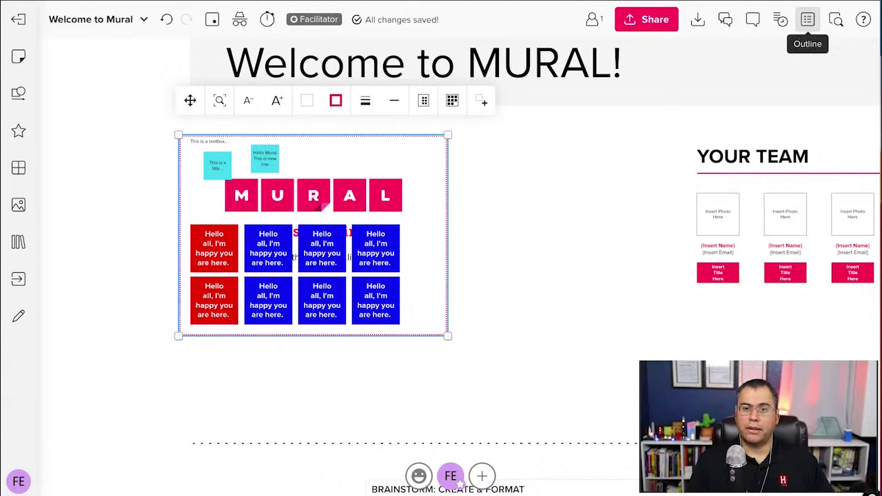
left_click(806, 19)
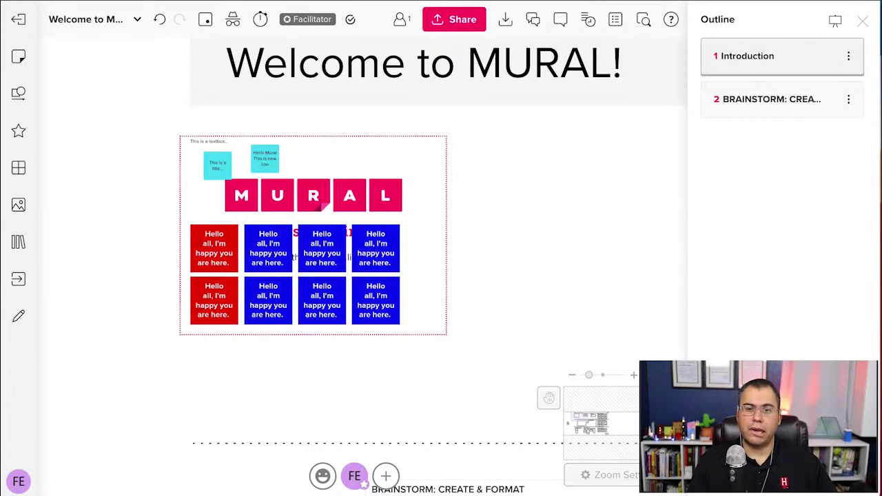
left_click(781, 56)
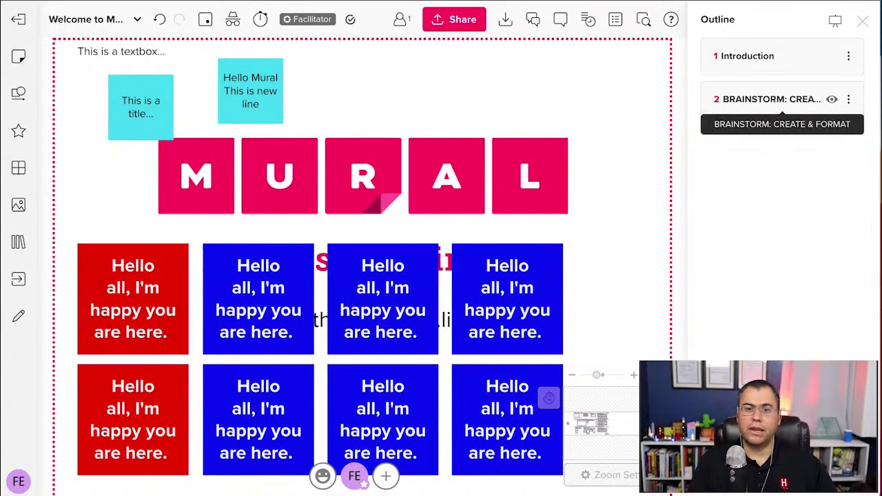
left_click(771, 99)
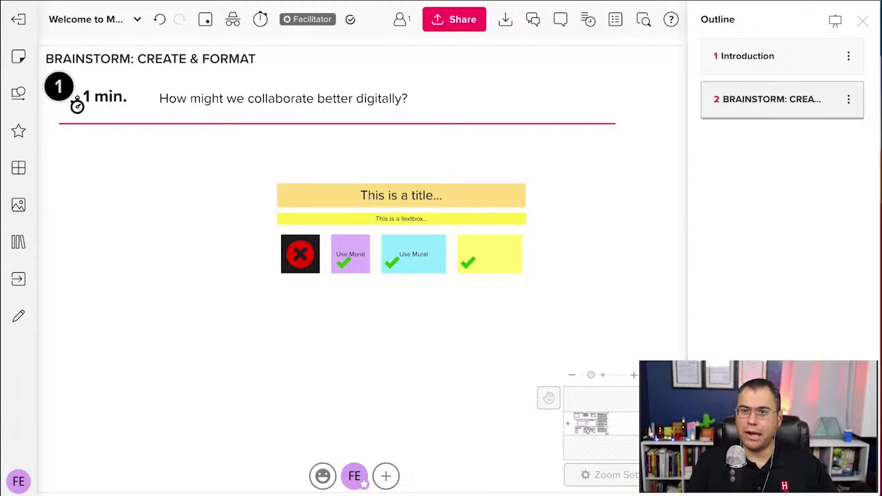
Step: Set the timer to 01:00 and start it for the brainstorm activity
left_click(260, 20)
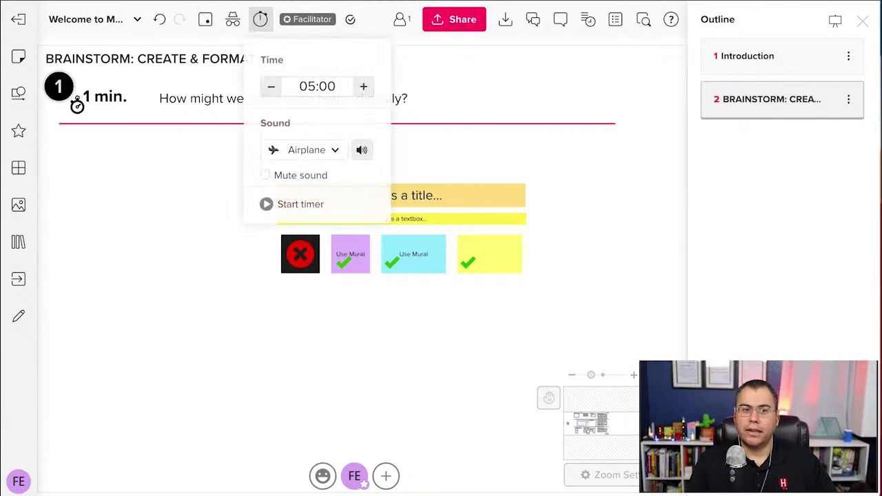
left_click(270, 86)
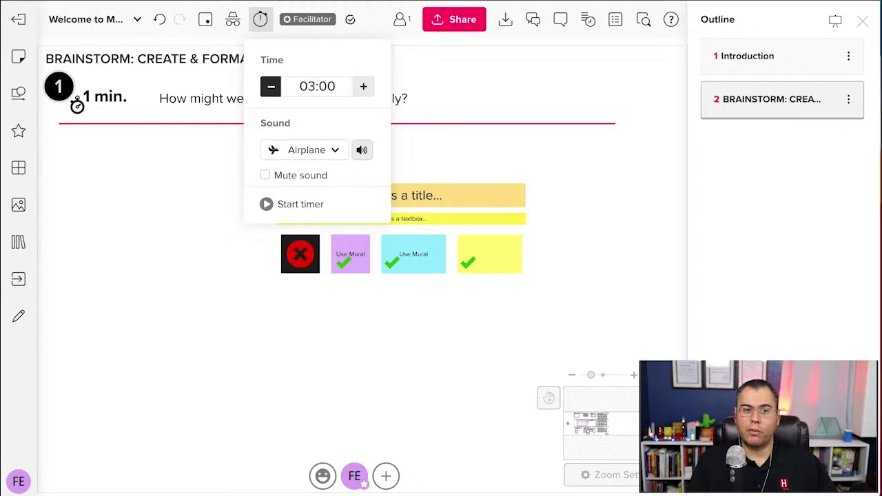
left_click(271, 86)
left_click(271, 86)
left_click(300, 204)
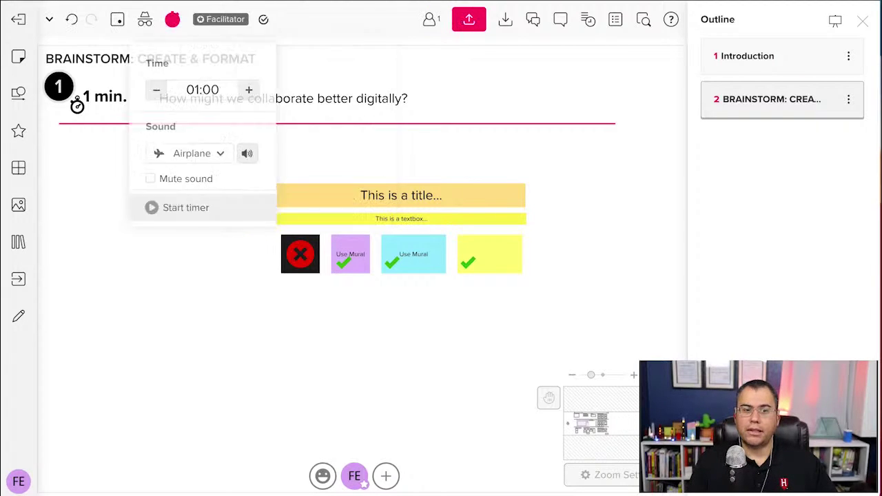
Step: Add a fire icon and place it over the left end of the orange "This is a title..." bar
scroll(252, 234, "up", 2)
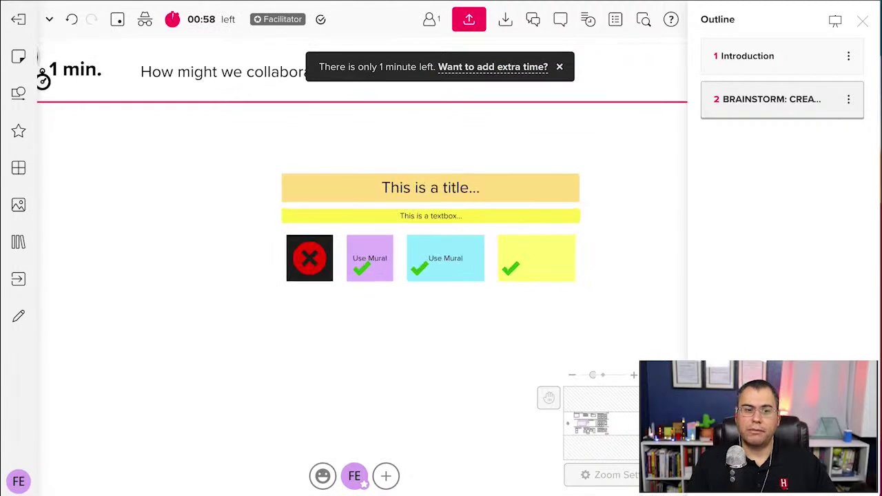
scroll(231, 165, "down", 1)
scroll(231, 165, "up", 1)
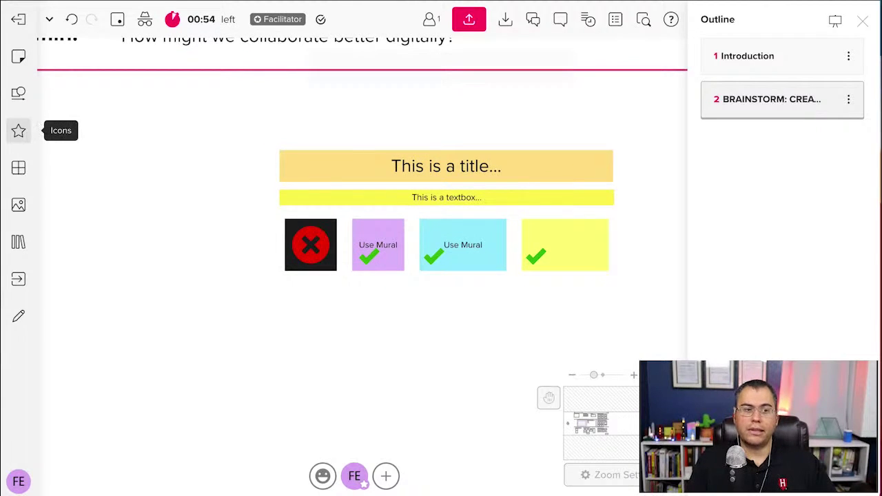
left_click(19, 130)
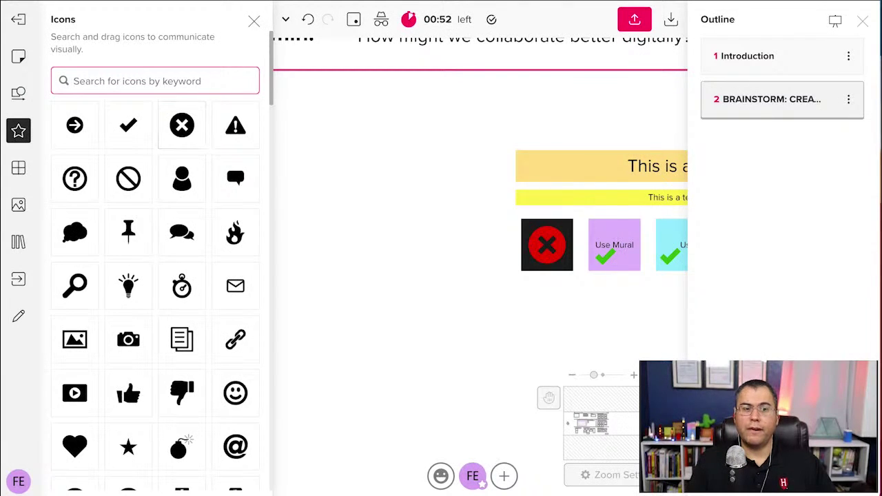
left_click_drag(235, 232, 533, 321)
left_click_drag(502, 289, 554, 129)
Step: Colour the fire icon red and close the icon library
left_click(593, 65)
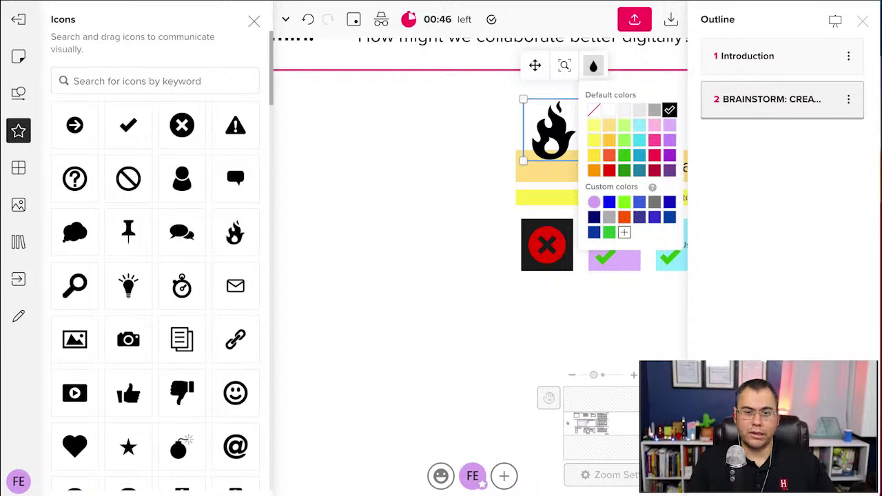
left_click(609, 170)
key("Escape")
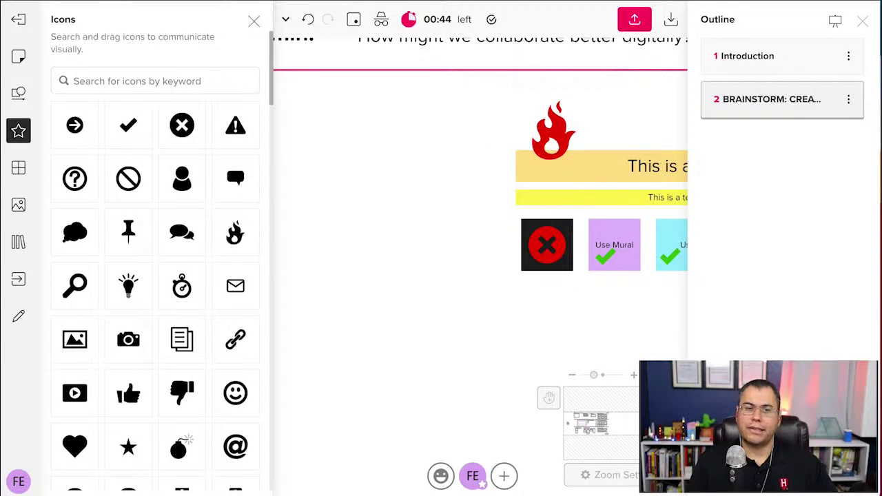
key("Escape")
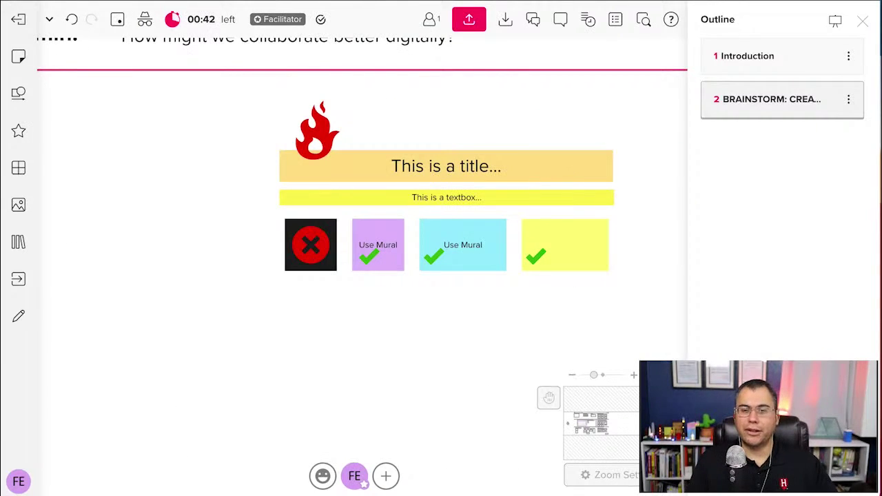
Step: Duplicate the red fire icon onto the orange title bar's right end and shift the original outward to the bar's left edge
left_click(317, 131)
left_click_drag(317, 130, 593, 131, "alt")
left_click(593, 130)
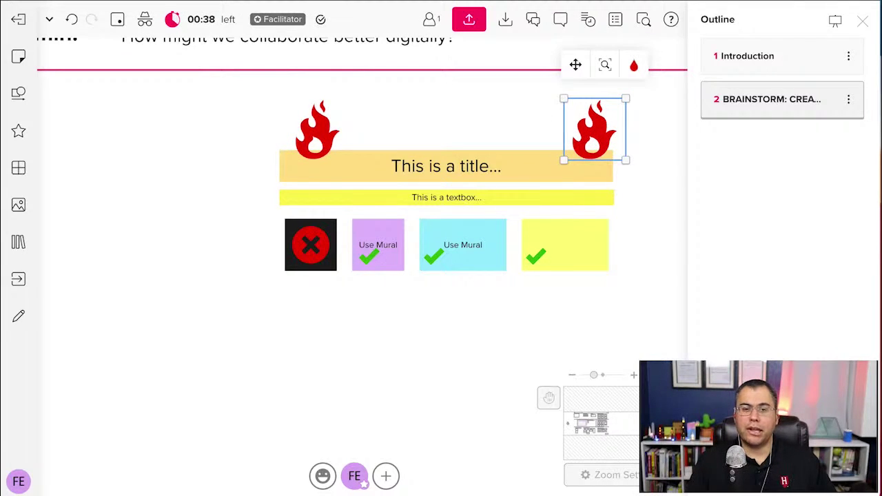
key("Escape")
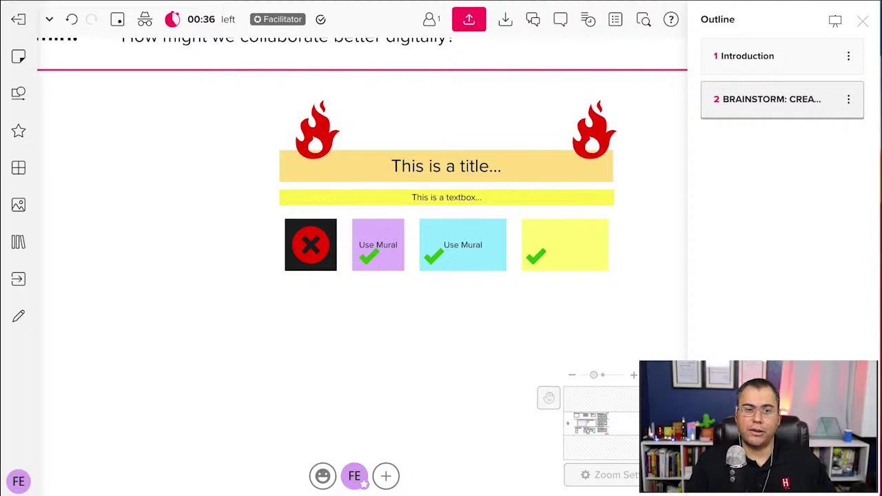
left_click_drag(317, 131, 299, 130)
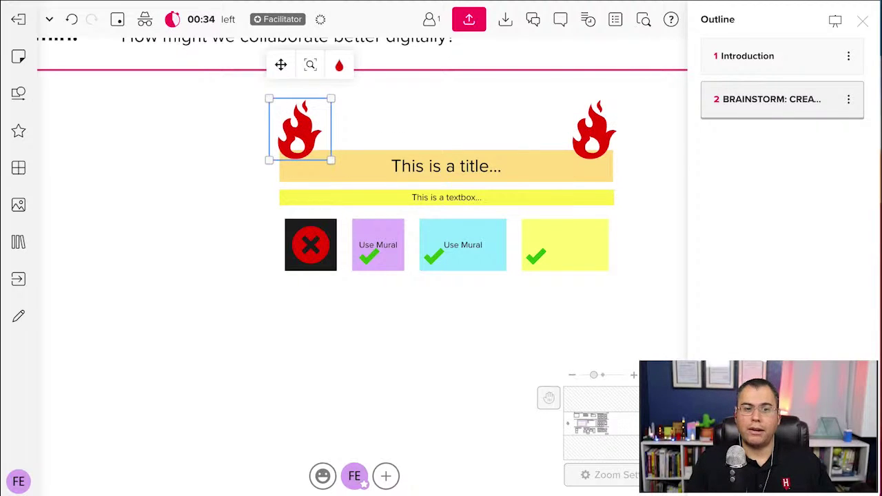
Step: Shift the right-hand fire icon outward and place an icon found with "extinguisher" beside the left fire icon, closing the icon library
left_click_drag(594, 129, 602, 130)
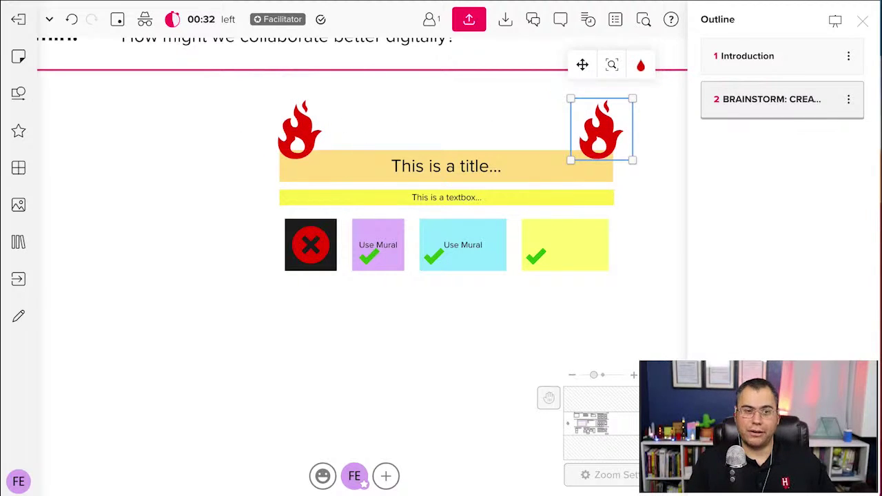
left_click(18, 130)
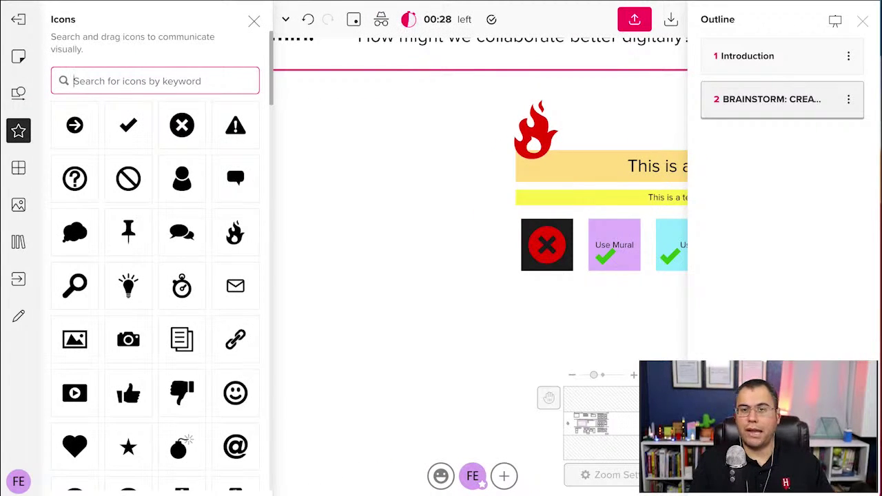
type("exter")
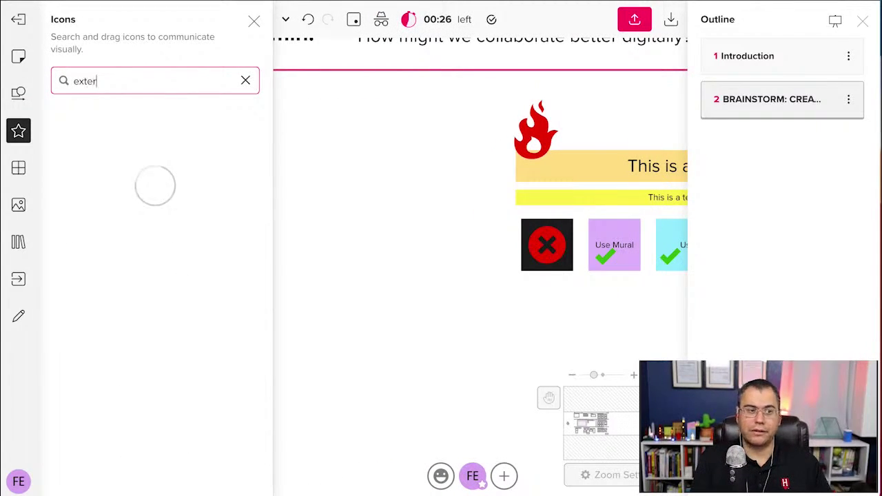
key("BackSpace")
key("BackSpace")
type("inguisher")
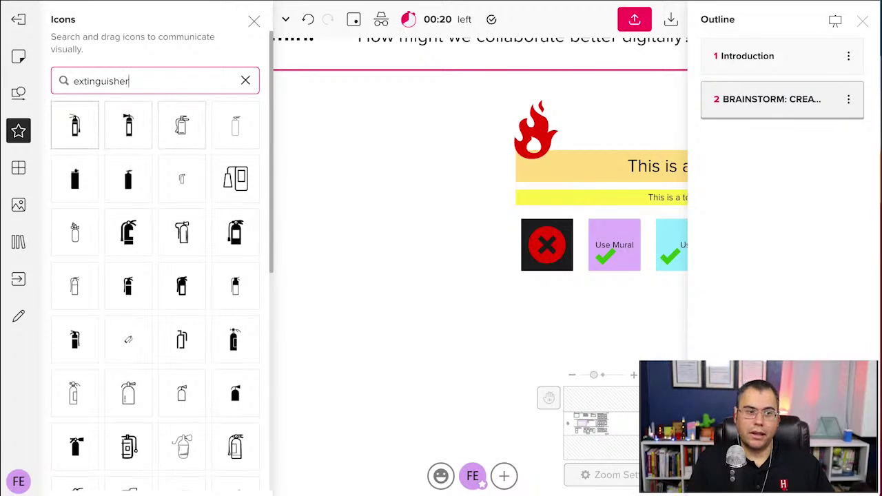
left_click_drag(74, 125, 558, 374)
left_click_drag(498, 317, 469, 141)
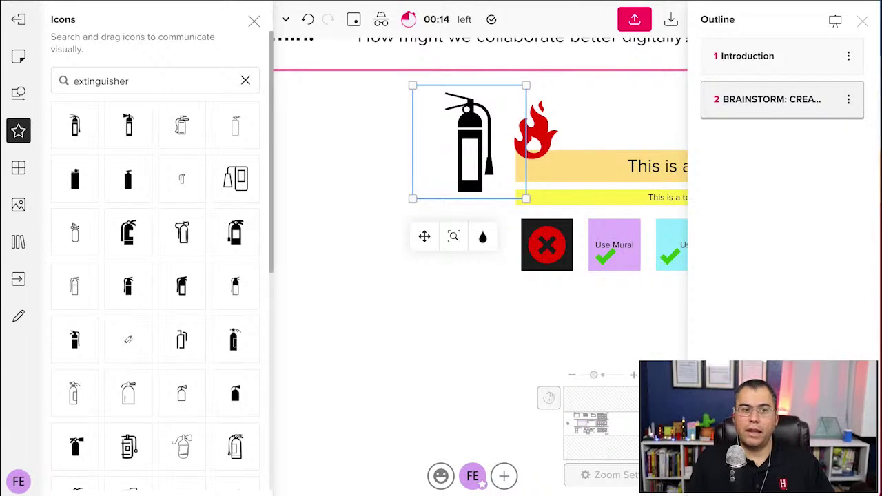
left_click(21, 131)
key("Escape")
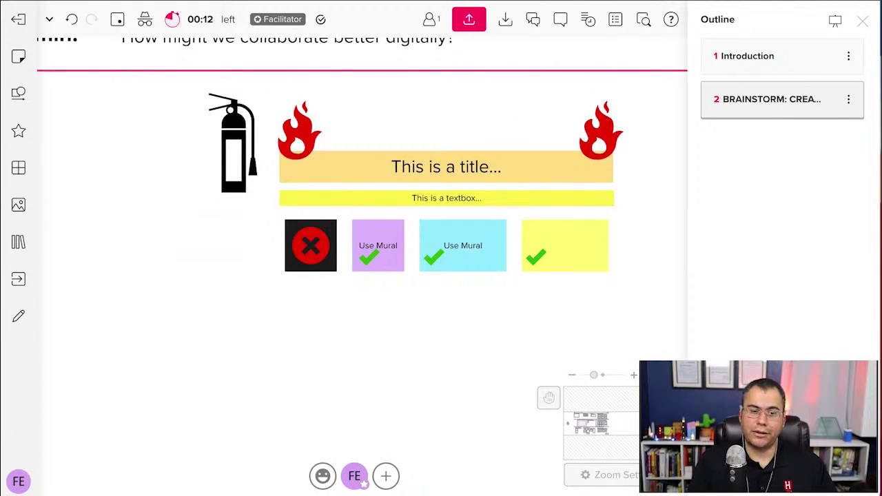
Step: Send confetti, heart and thumbs-up reactions to the mural
left_click(354, 475)
left_click(386, 386)
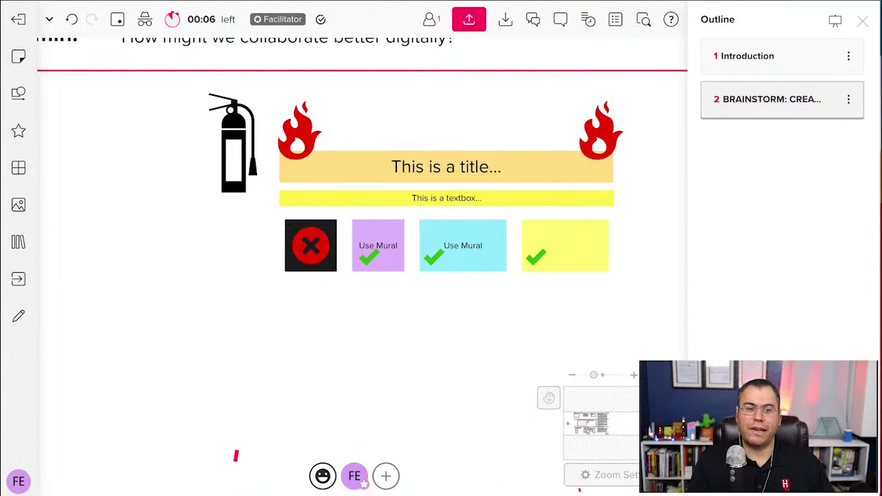
left_click(322, 476)
left_click(323, 447)
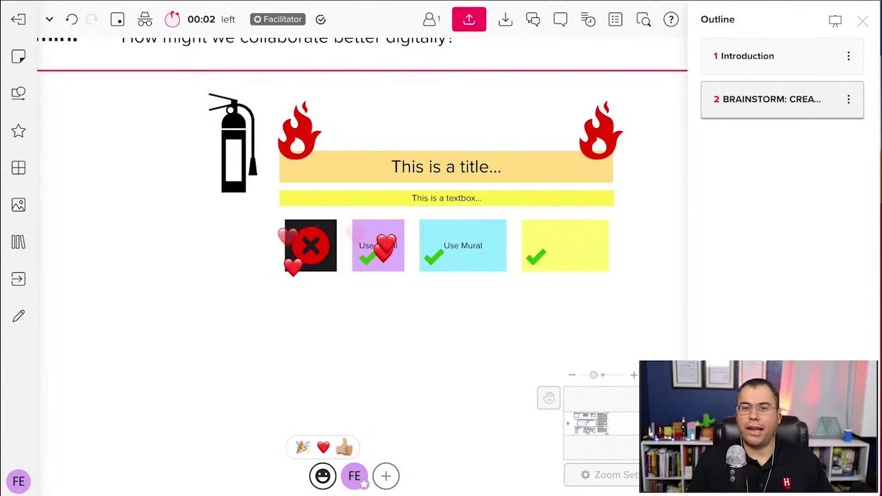
left_click(344, 447)
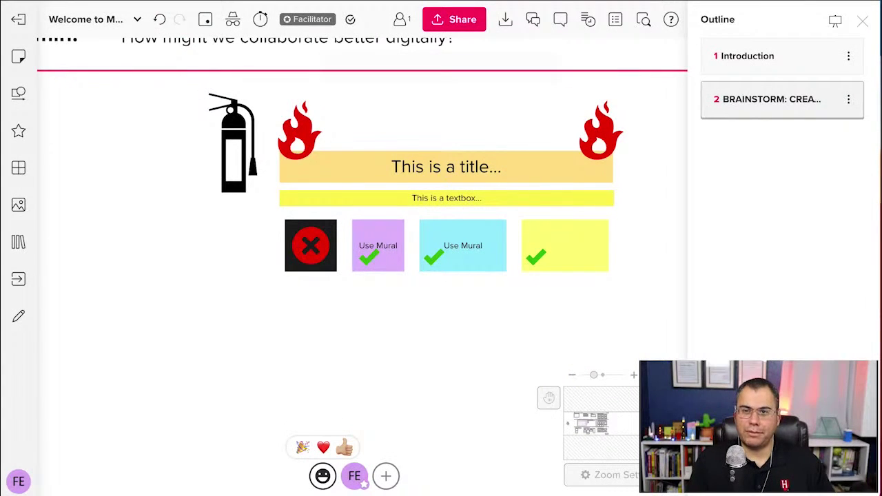
Step: Move the red X icon below the black sticky note, and shift the YouTube video card rightward in the Prioritize section
left_click_drag(305, 245, 323, 296)
scroll(361, 241, "right", 1)
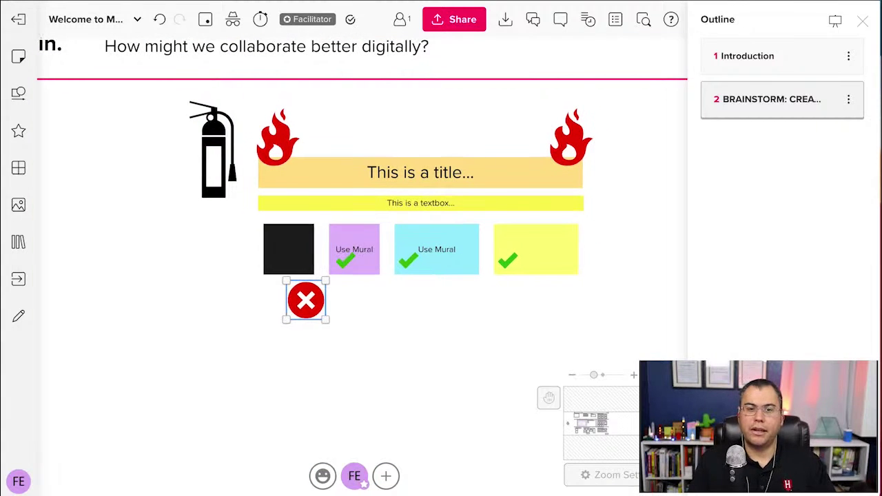
scroll(478, 312, "down", 3)
scroll(478, 312, "right", 6)
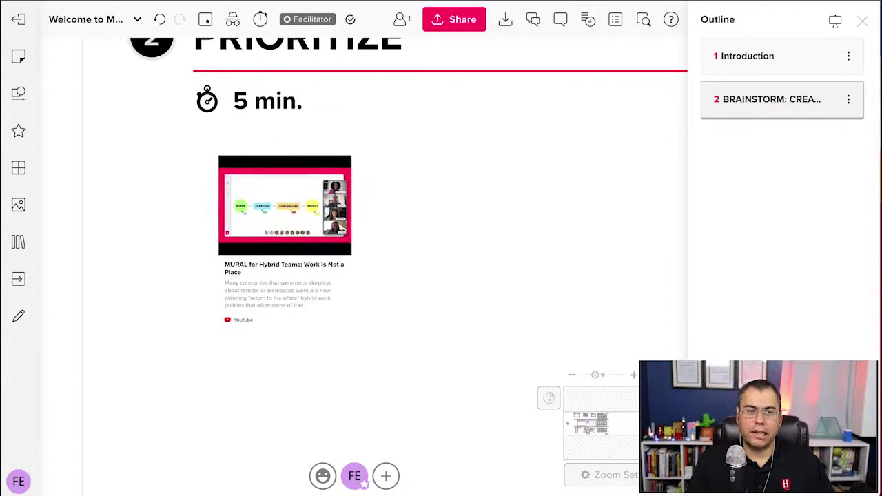
left_click_drag(398, 292, 538, 277)
scroll(350, 269, "down", 3)
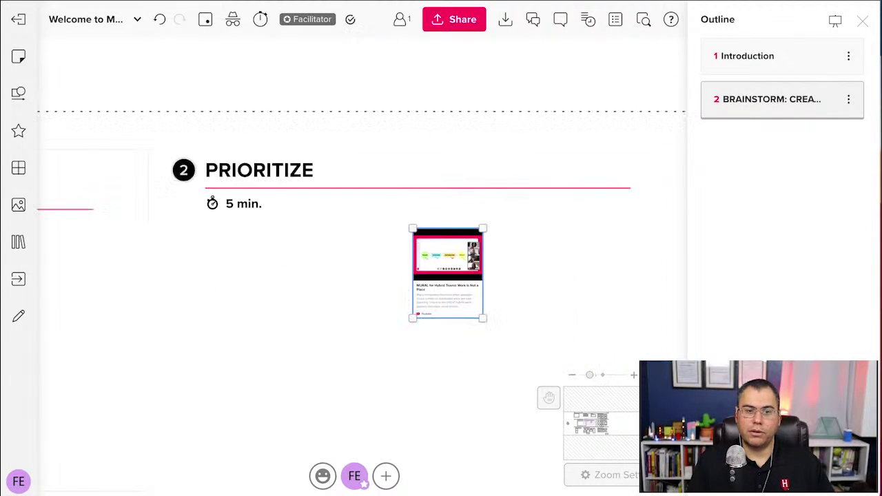
Step: Open the "MURAL for Hybrid Teams" video card in its embedded viewer and close the viewer
scroll(350, 269, "down", 2)
scroll(350, 269, "left", 1)
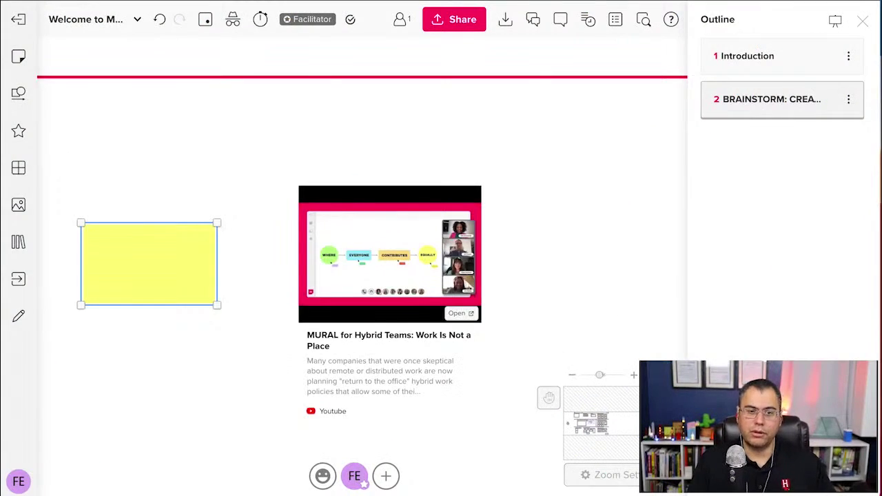
left_click(389, 255)
left_click(461, 313)
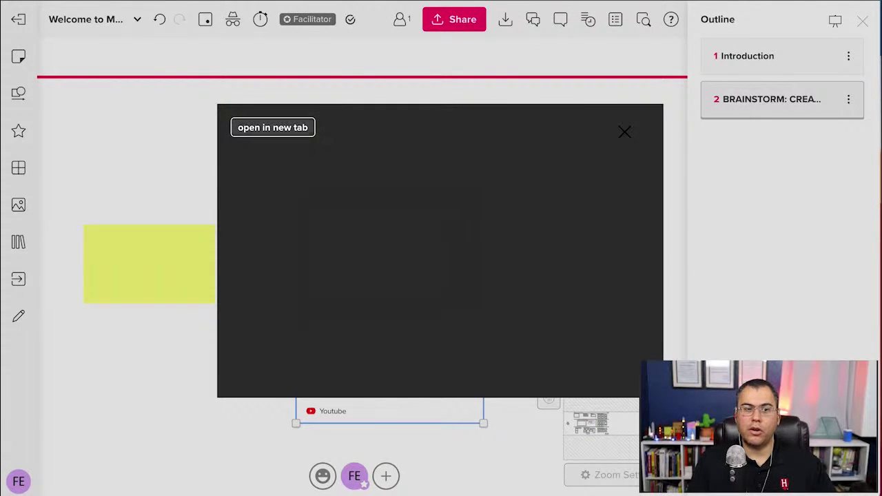
left_click(624, 131)
Step: Open the "LinkedIn, Twitter, ..." mural from the dashboard and move the Green area up in line with the other traffic lights
scroll(480, 215, "up", 5)
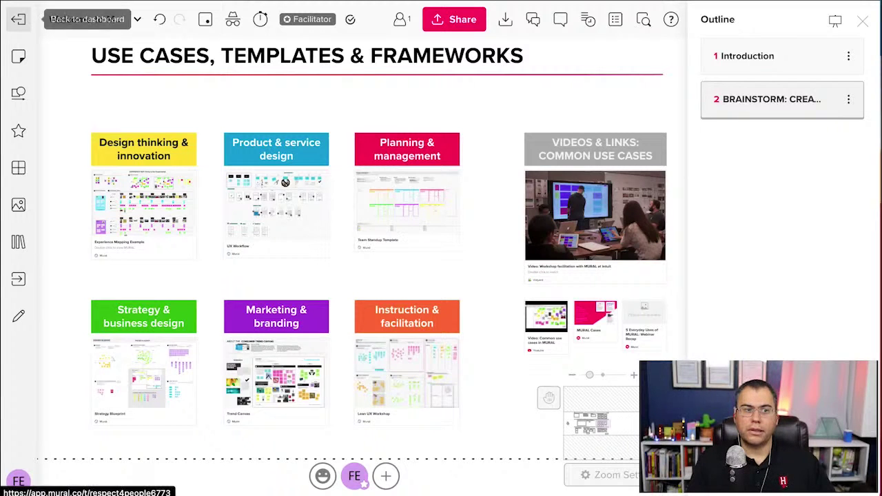
left_click(19, 20)
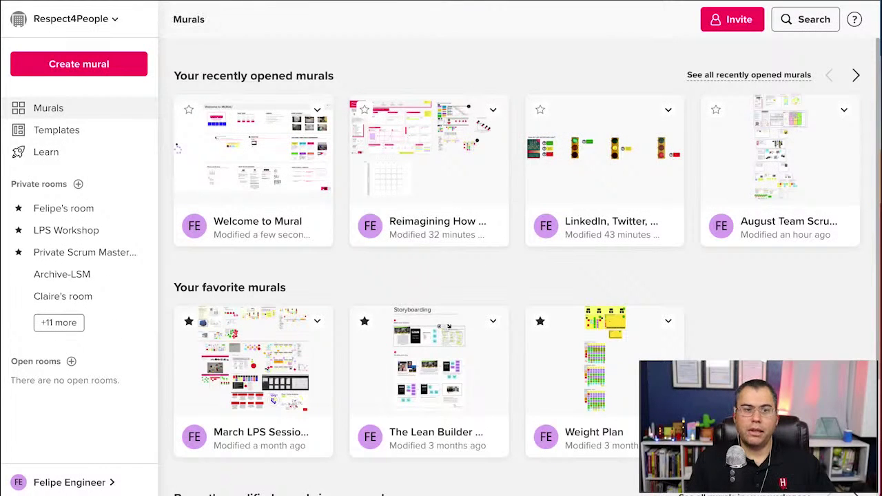
left_click(604, 169)
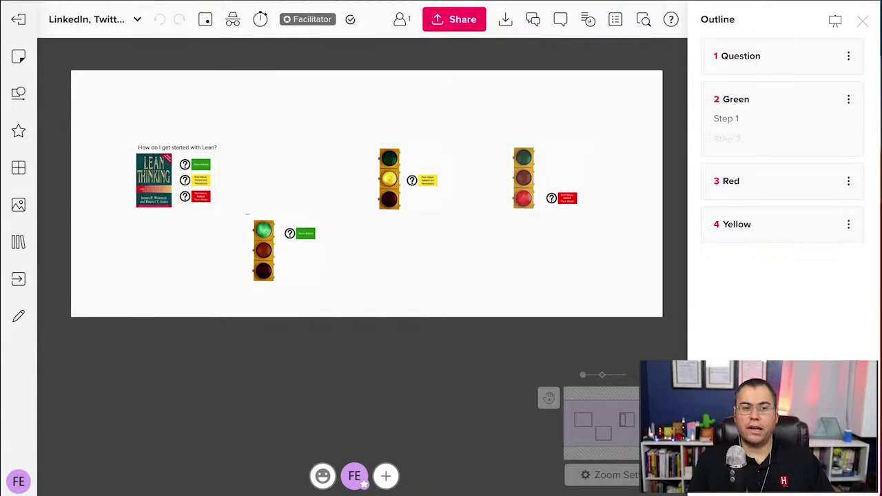
left_click_drag(263, 250, 271, 178)
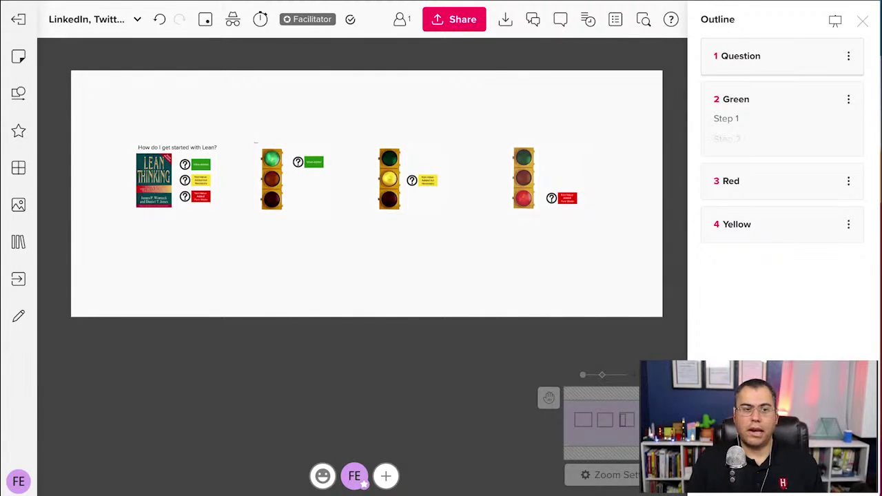
Step: Visit the Question, Green and Red outline sections, and reorder the outline so that Red comes after Yellow
left_click(781, 56)
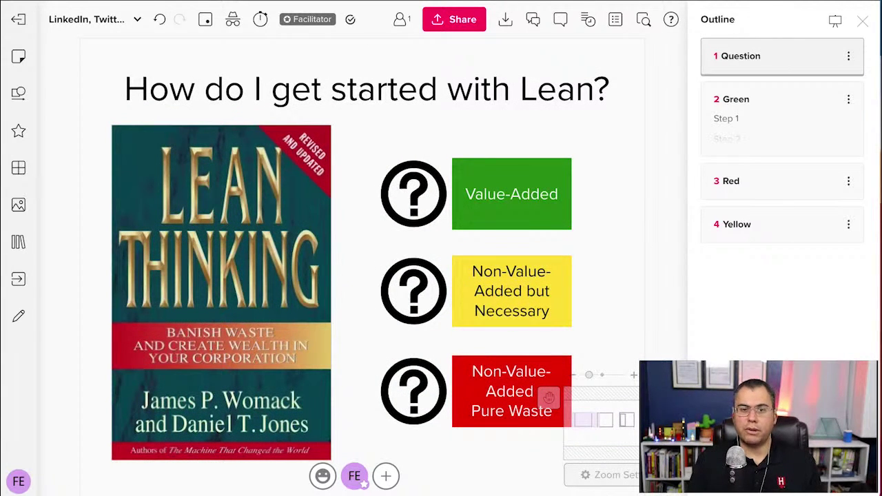
left_click(781, 103)
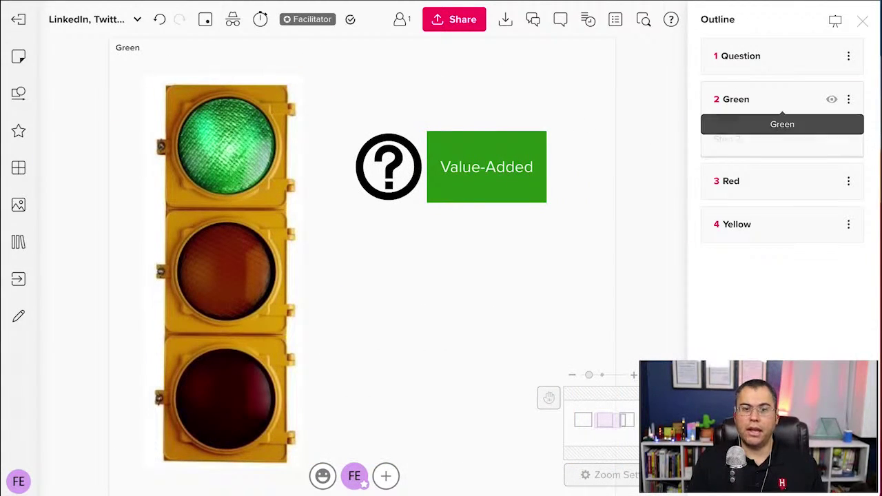
left_click(730, 180)
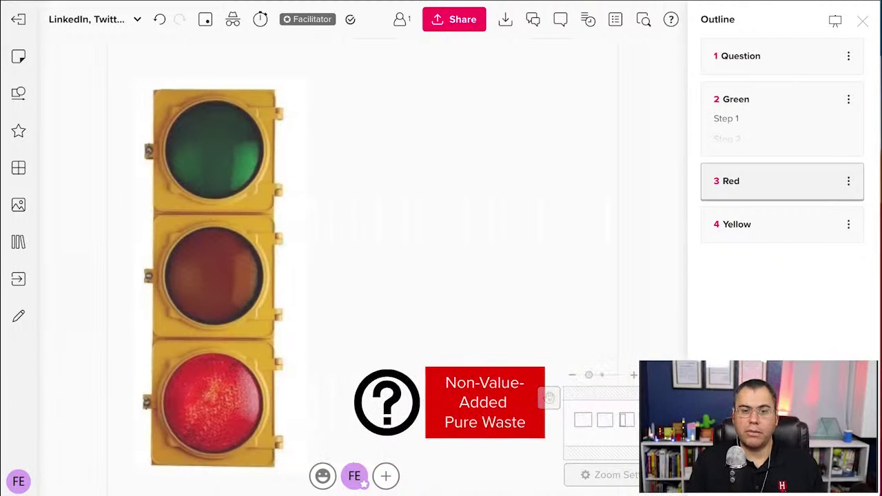
left_click_drag(730, 181, 729, 238)
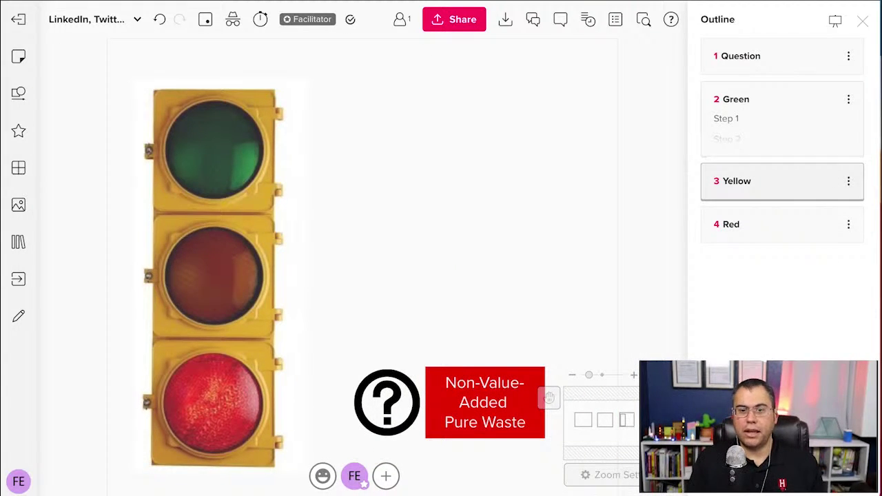
Step: Check the new outline order by visiting Green, Yellow and Red and returning to Question
left_click(736, 99)
left_click(736, 181)
left_click(730, 224)
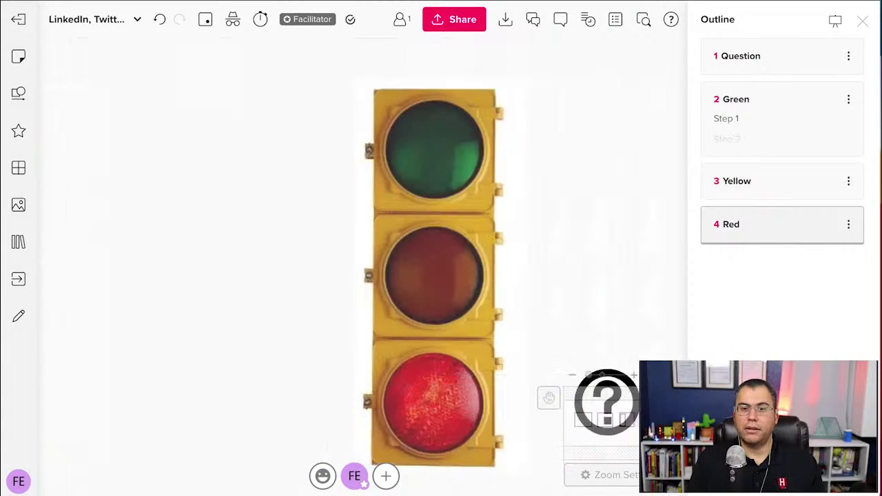
left_click(738, 56)
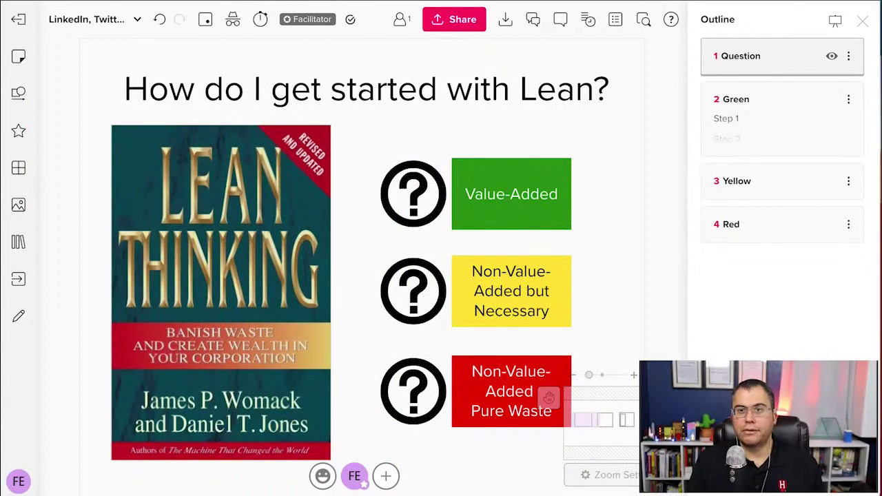
Step: Return to the dashboard, browse the MURAL templates and open the options of the Retrospective template
left_click(19, 20)
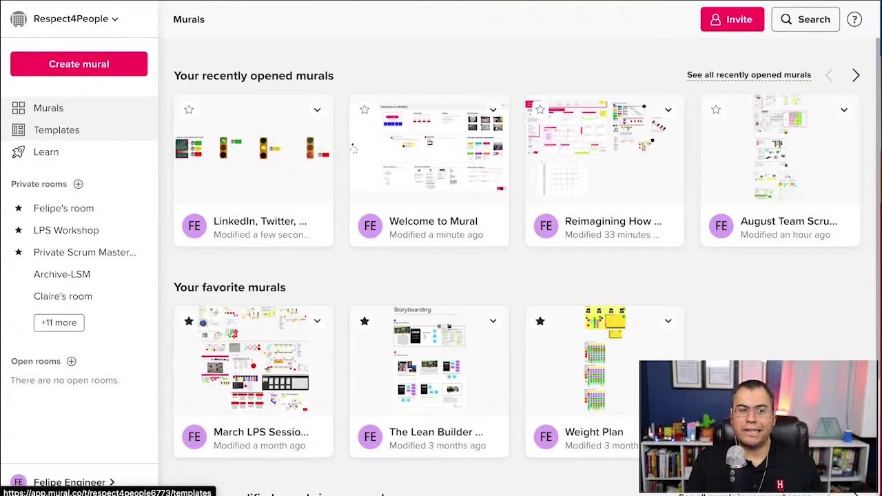
left_click(57, 129)
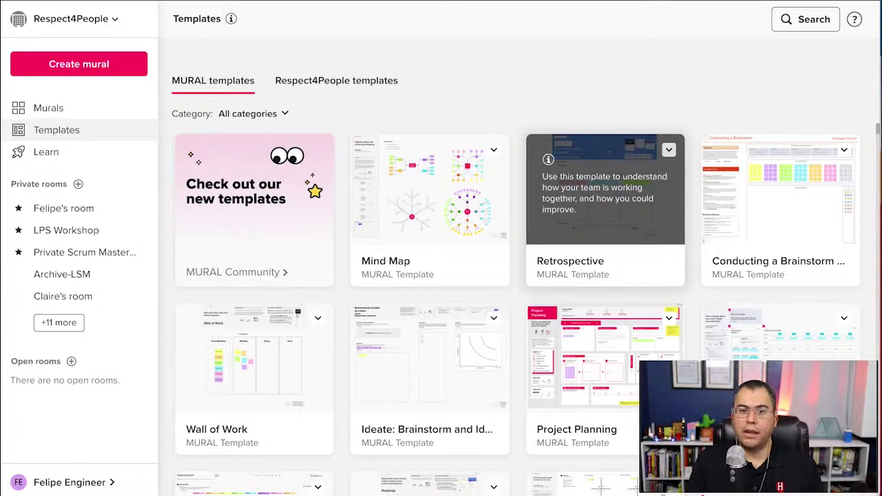
left_click(668, 150)
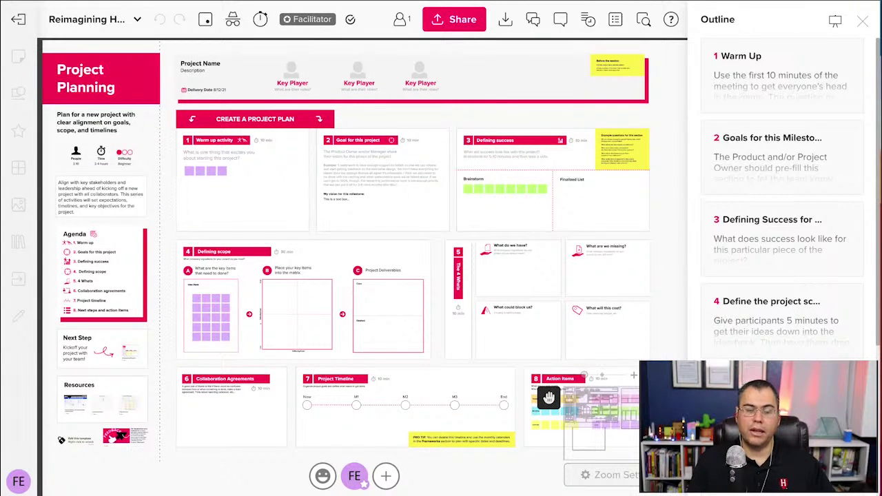
Step: Delete the yellow "Before the session" note from the Project Planning template and undo the deletion
scroll(623, 46, "up", 6)
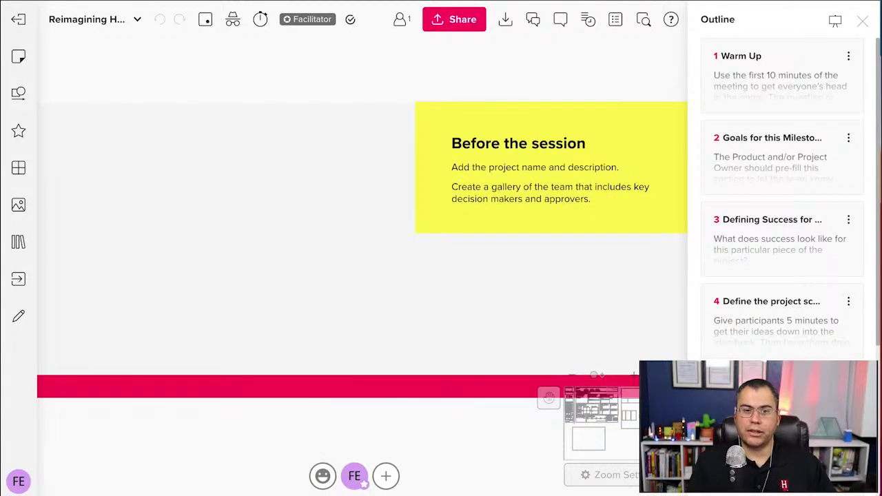
left_click(570, 168)
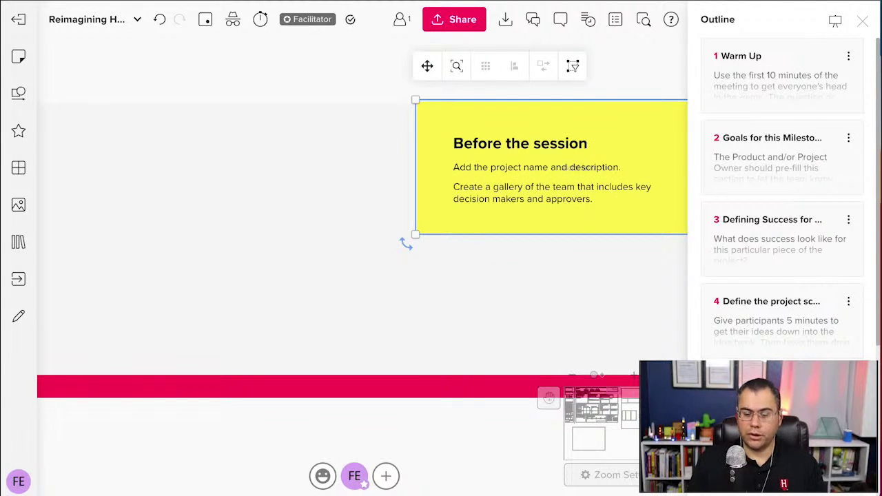
key("Delete")
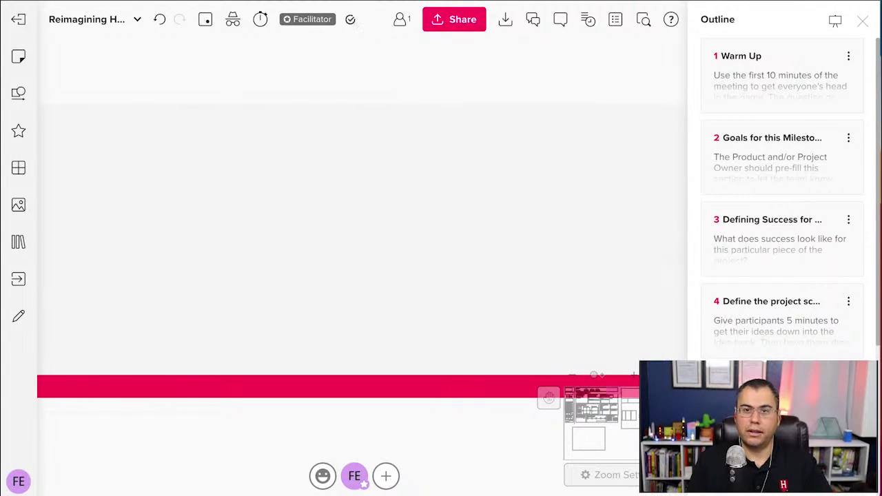
key("ctrl+z")
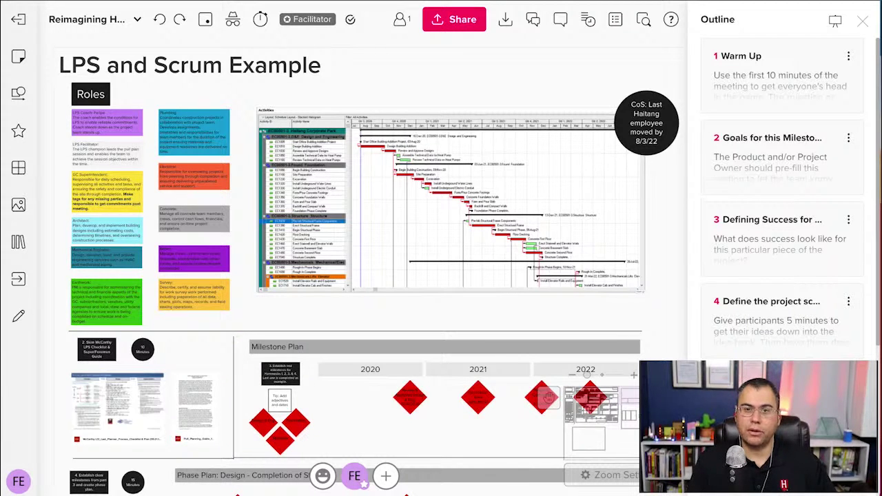
Step: Examine the Roles descriptions and the Milestone Plan in the LPS and Scrum Example, and close the outline
scroll(548, 396, "up", 5)
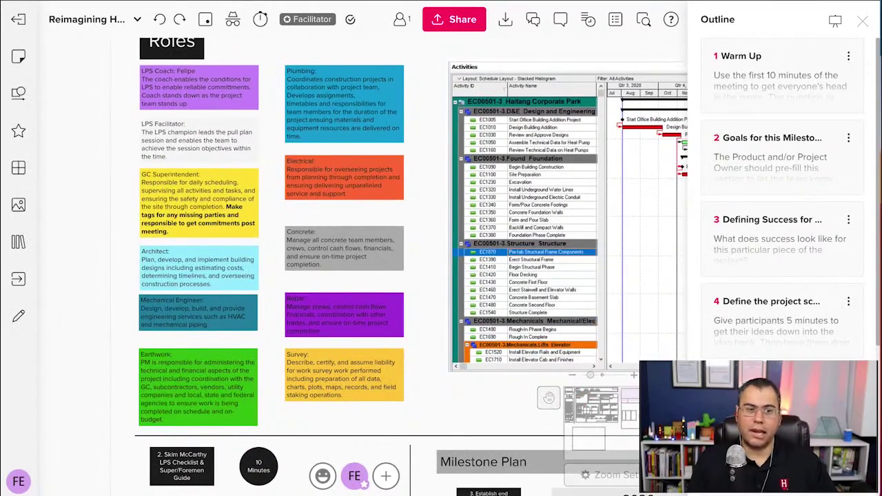
scroll(362, 266, "down", 5)
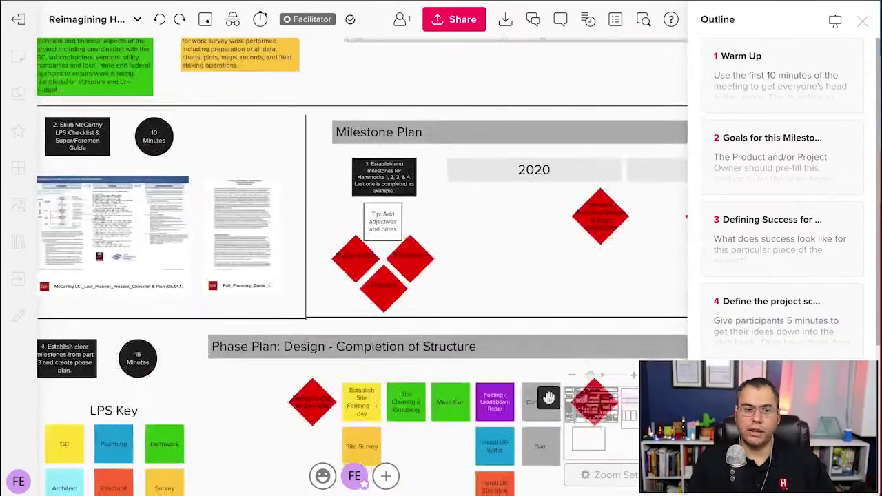
scroll(362, 266, "right", 3)
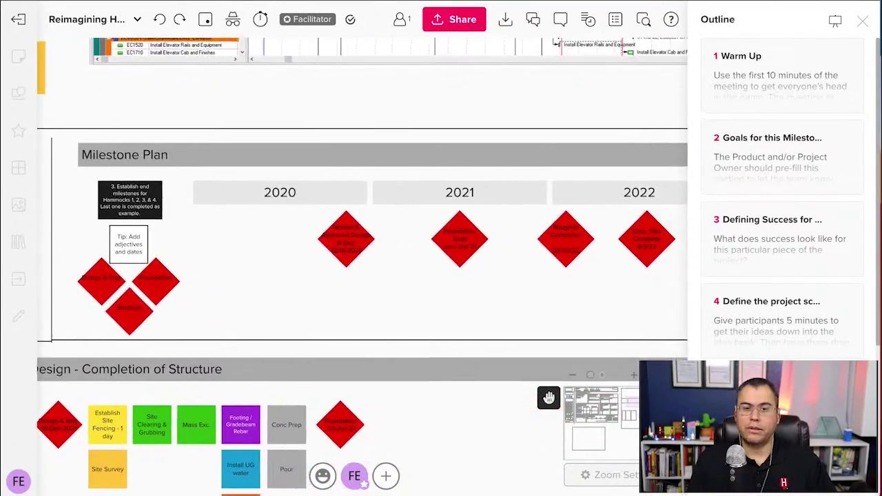
key("Escape")
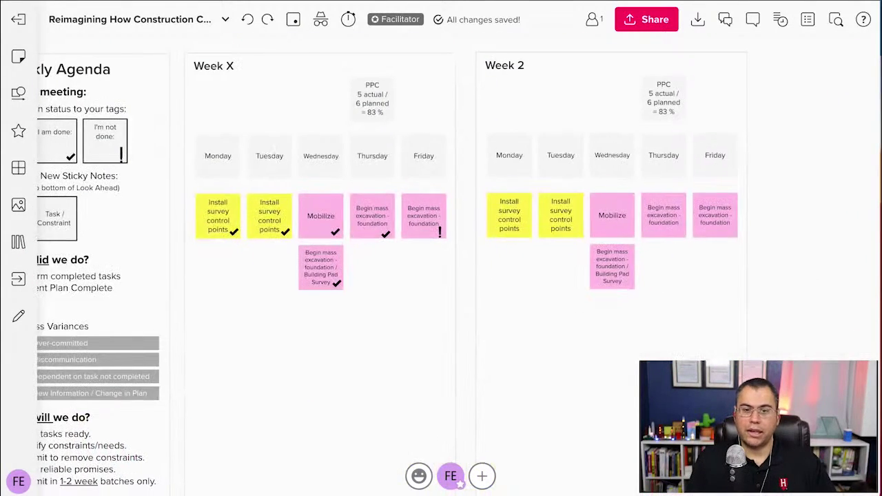
Step: Hide the title of the Week 2 area and show it again
left_click(611, 323)
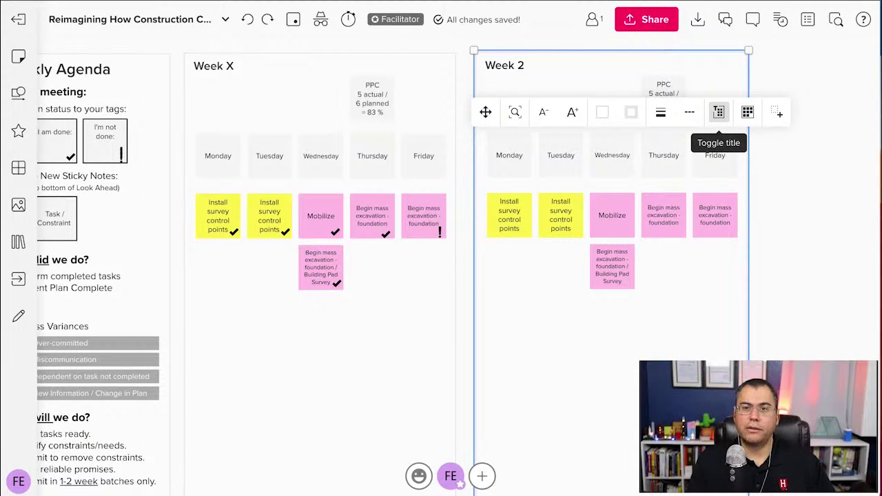
left_click(718, 112)
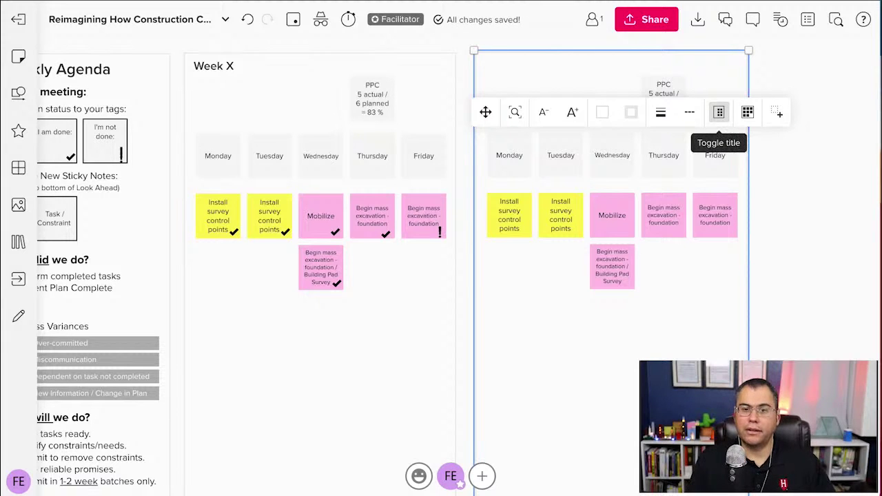
left_click(718, 112)
Step: Set off the Celebrate confetti on the mural and toggle the title of the Week 2 area
left_click(450, 475)
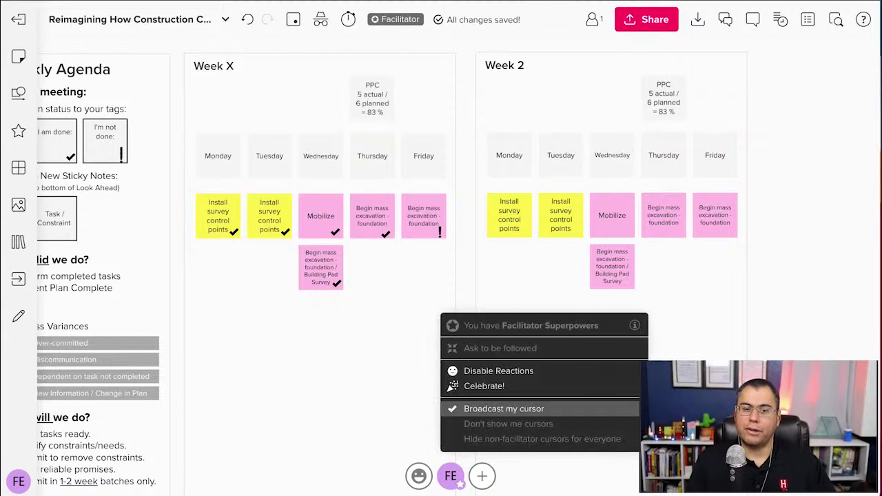
left_click(475, 386)
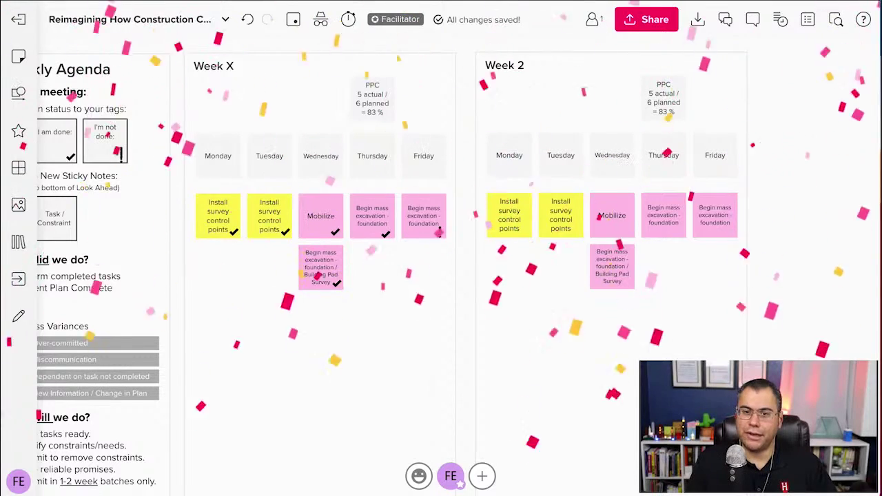
left_click(611, 324)
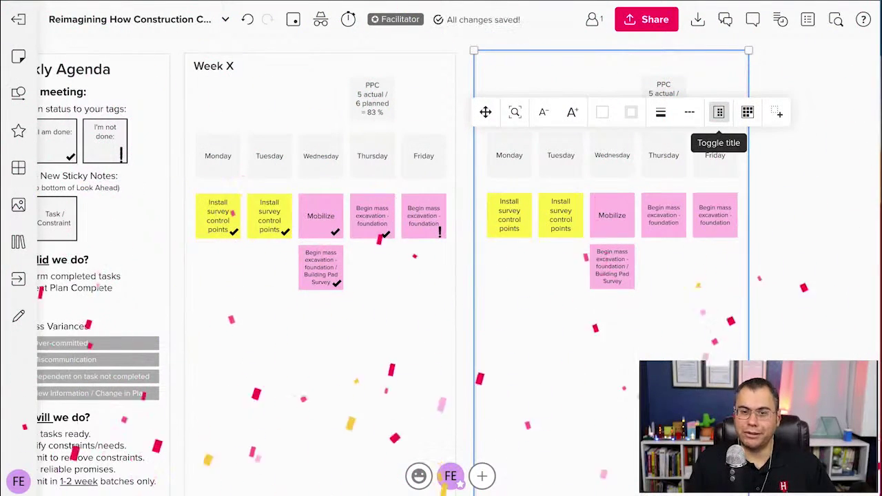
Step: Rename the Week X entry in the outline to Week 1, and return the area's title on the canvas to Week X
left_click(807, 19)
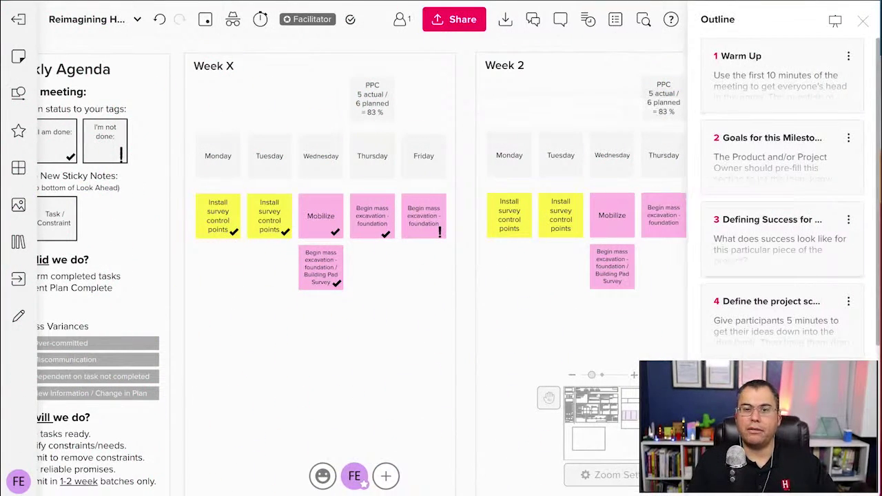
scroll(782, 207, "down", 5)
left_click(758, 149)
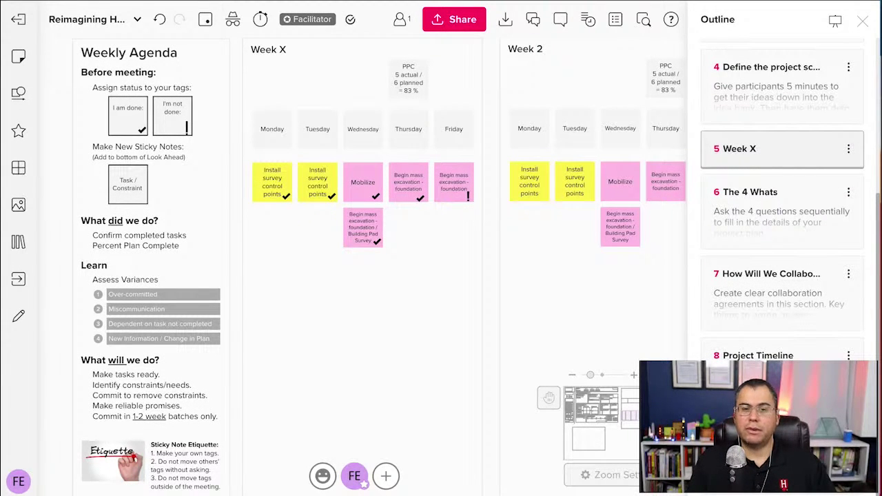
double_click(741, 149)
left_click(757, 149)
key("BackSpace")
type("1")
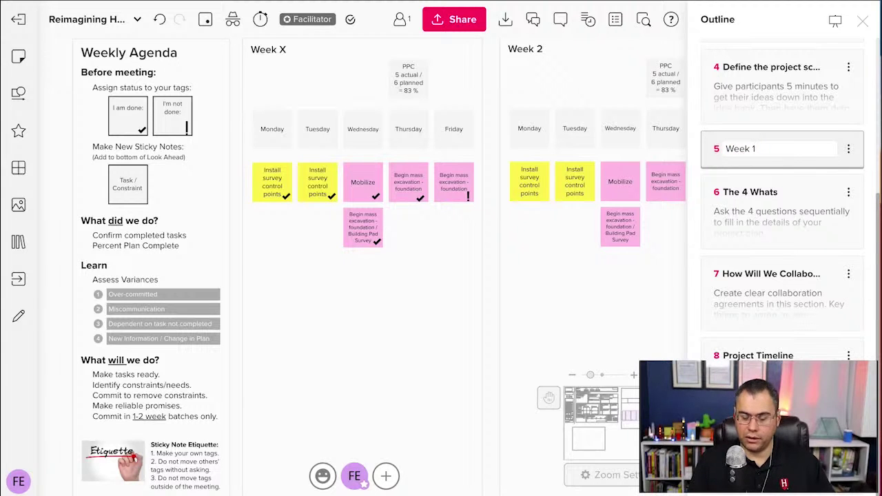
key("Return")
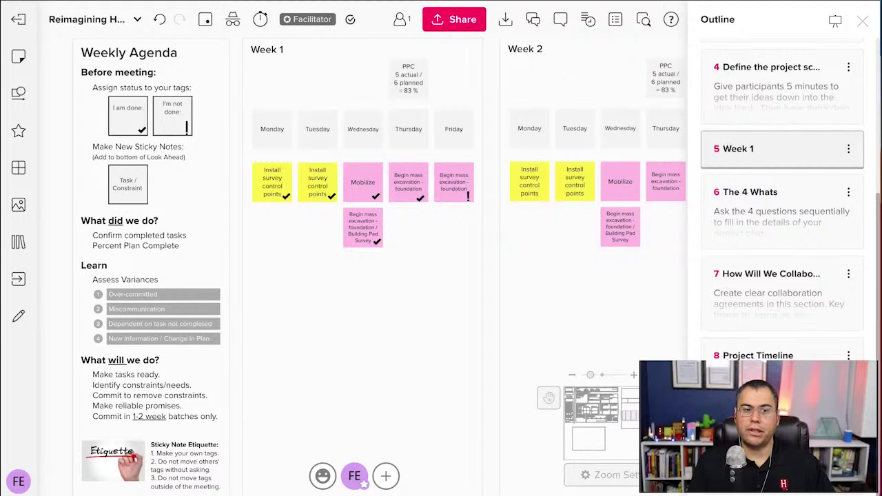
double_click(267, 50)
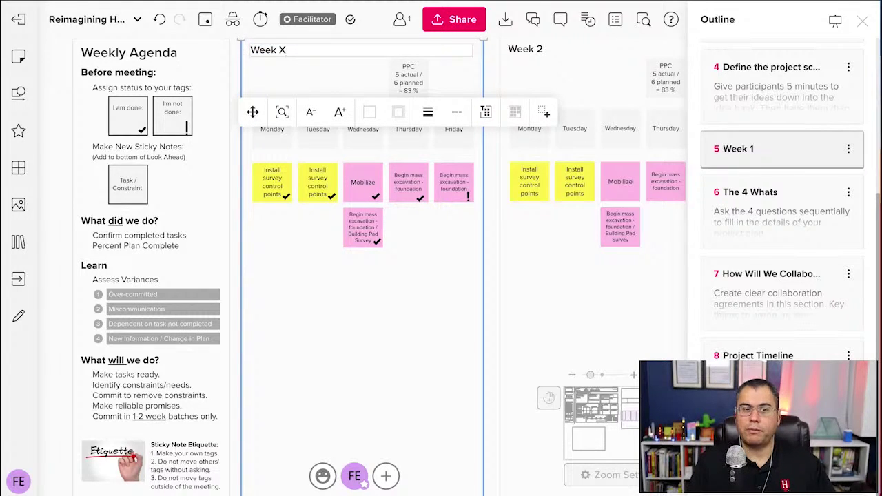
key("Return")
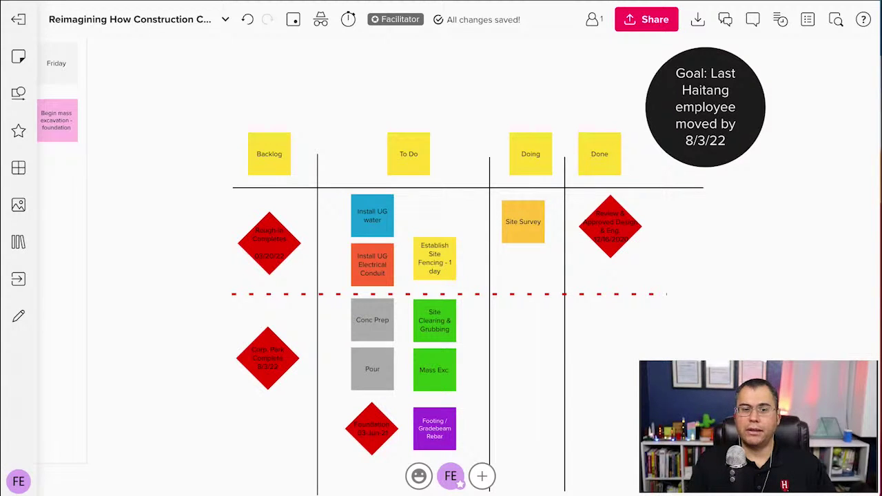
Step: Move the red dotted line on the Backlog/To Do/Doing/Done board slightly and level its end point
scroll(369, 139, "up", 3)
scroll(369, 139, "down", 2)
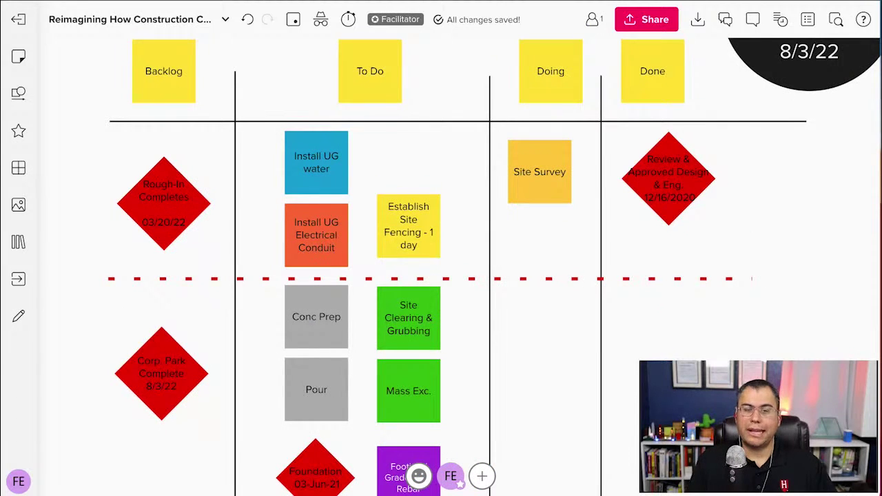
scroll(269, 175, "down", 2)
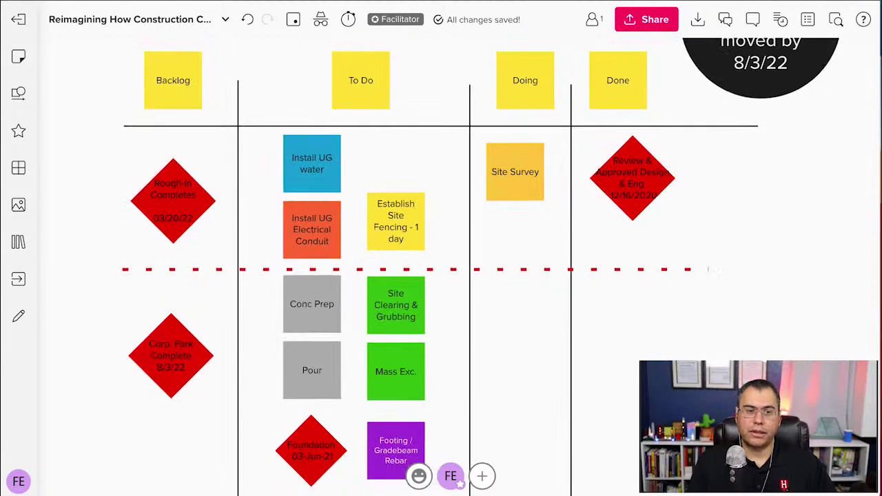
scroll(441, 267, "up", 1)
mouse_move(397, 290)
left_mouse_down()
mouse_move(406, 272)
mouse_move(406, 282)
left_mouse_up()
left_click_drag(668, 281, 668, 287)
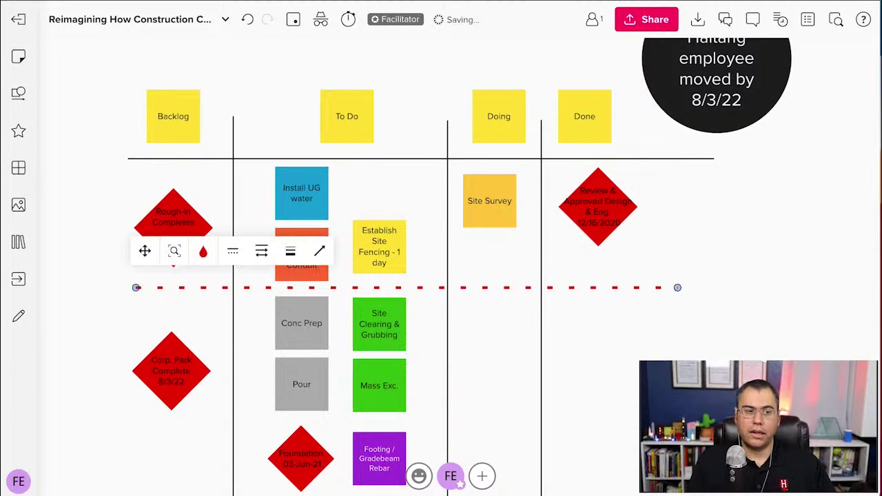
Step: Add a straight vertical blue line beside the Backlog column, give it the thickest weight and change its line style
left_click(19, 93)
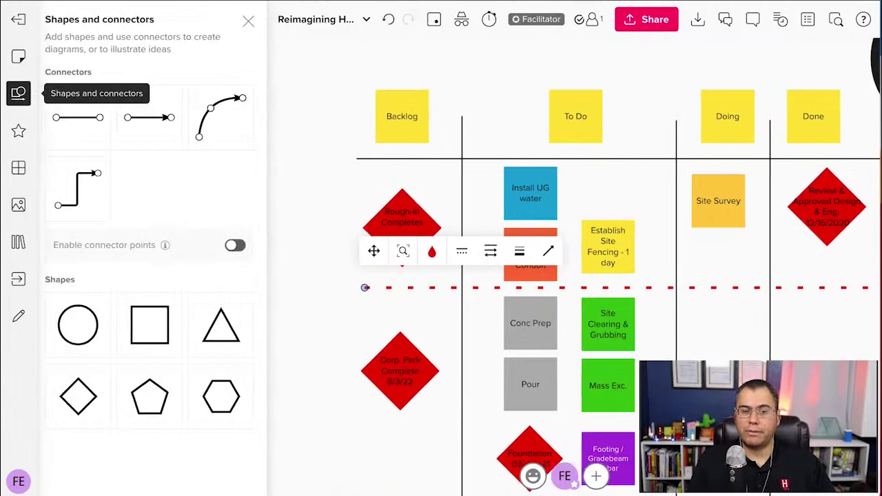
left_click_drag(83, 117, 307, 414)
left_click(390, 294)
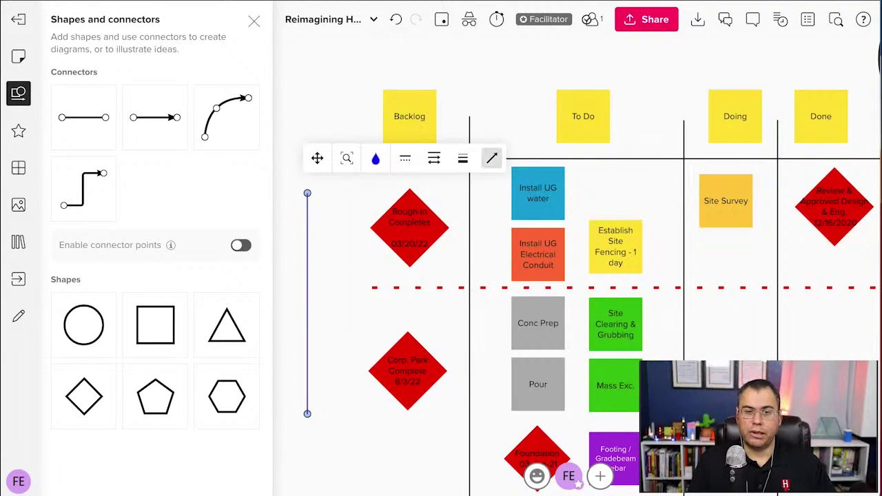
left_click(462, 158)
left_click(548, 188)
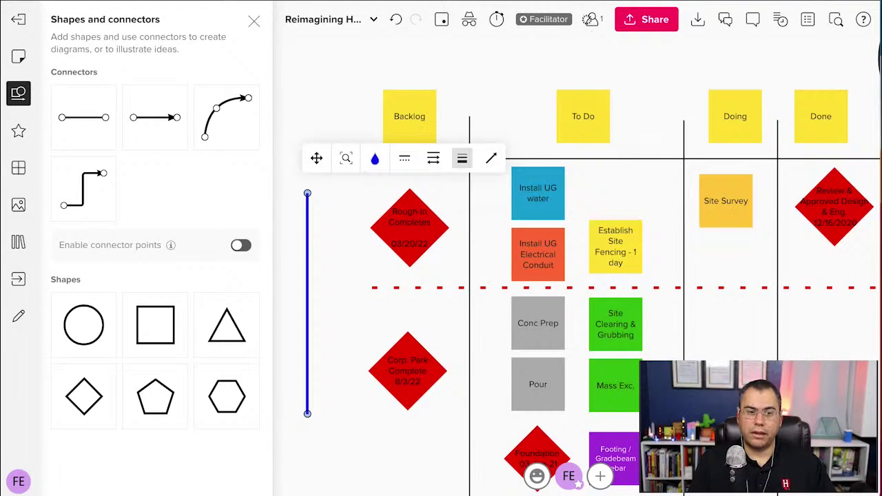
left_click(404, 158)
left_click(489, 187)
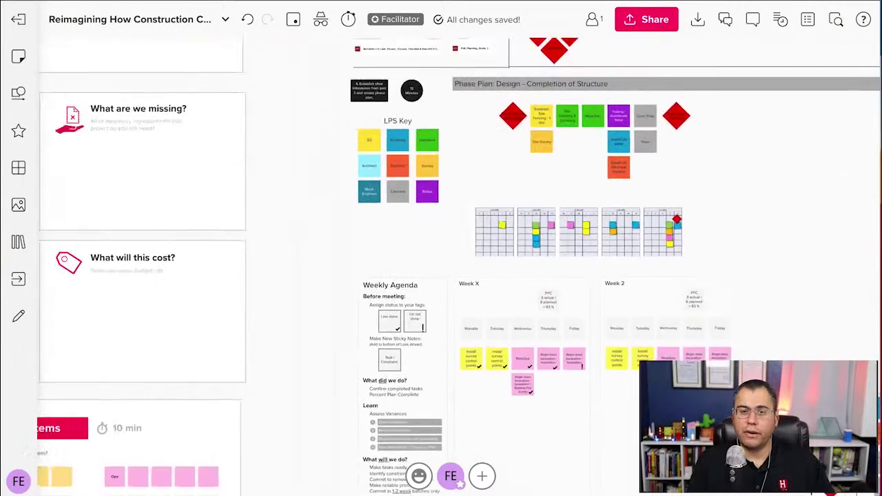
Step: Give the "Phase Plan: Design - Completion of Structure" heading a black fill and white text
scroll(610, 272, "up", 2)
scroll(610, 271, "right", 2)
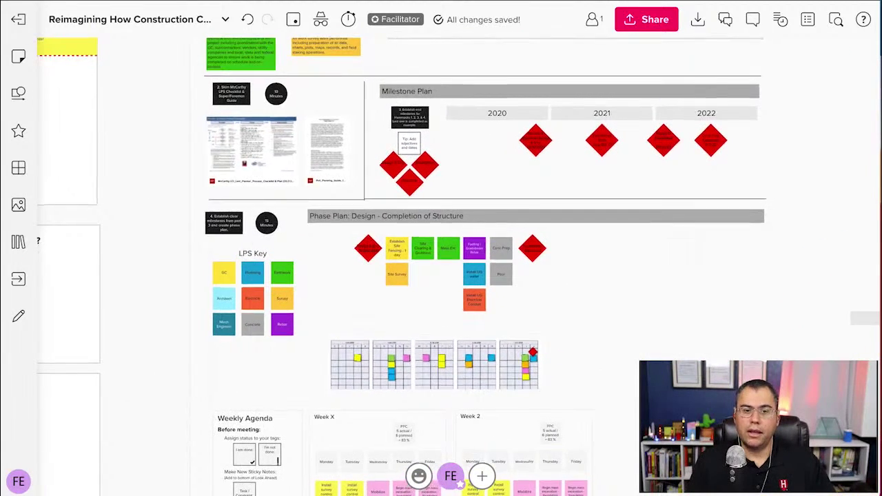
scroll(610, 272, "up", 3)
scroll(459, 266, "up", 1)
left_click(495, 221)
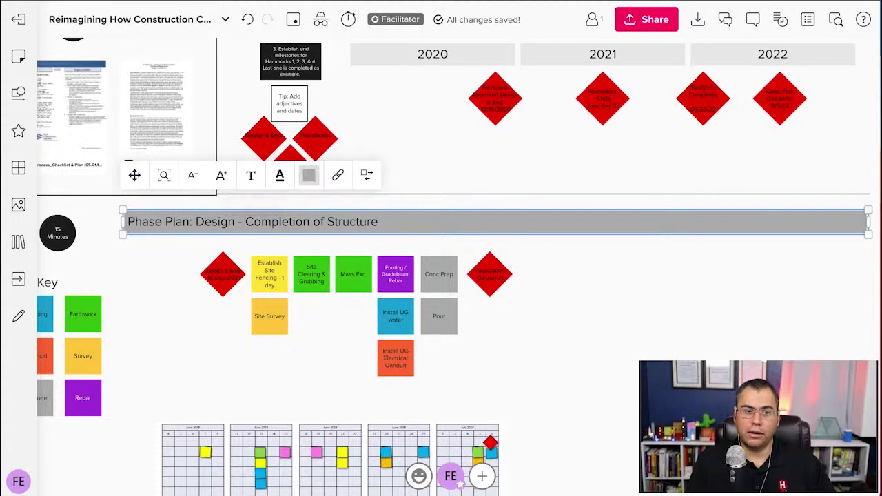
left_click(309, 175)
left_click(385, 219)
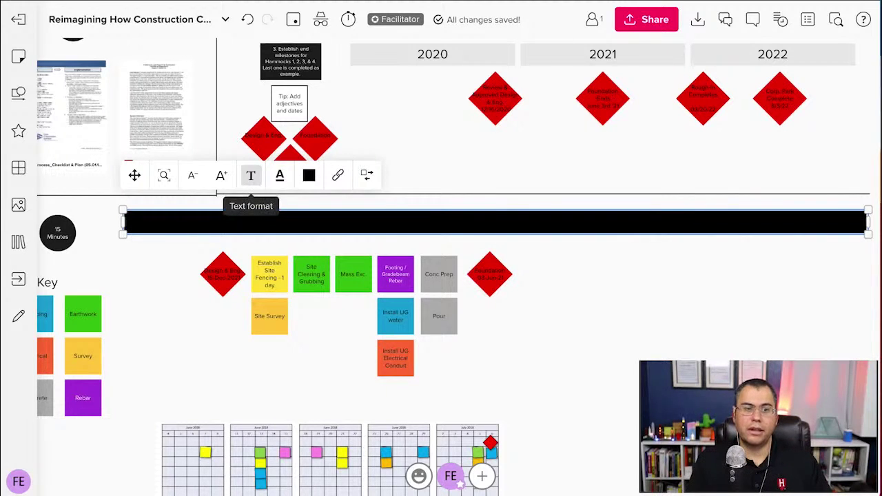
left_click(280, 175)
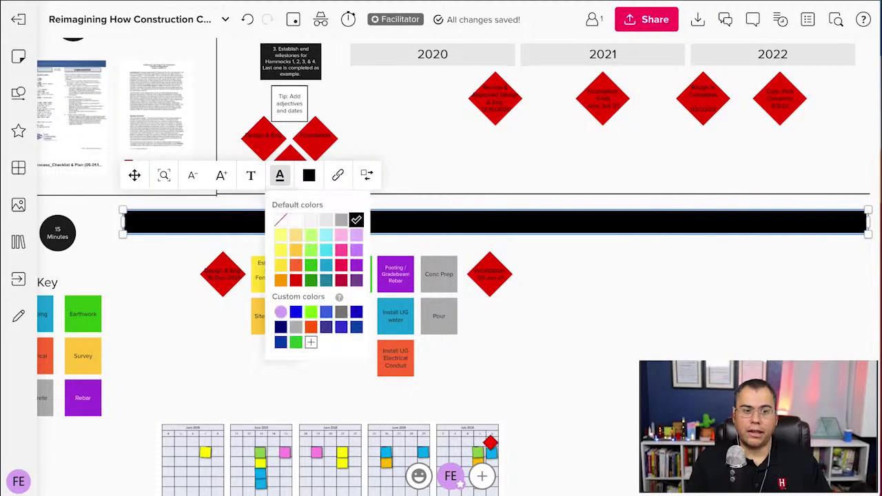
left_click(292, 219)
key("Escape")
Step: View the red milestone diamonds up close and look over the available shapes and connectors
scroll(535, 221, "down", 3)
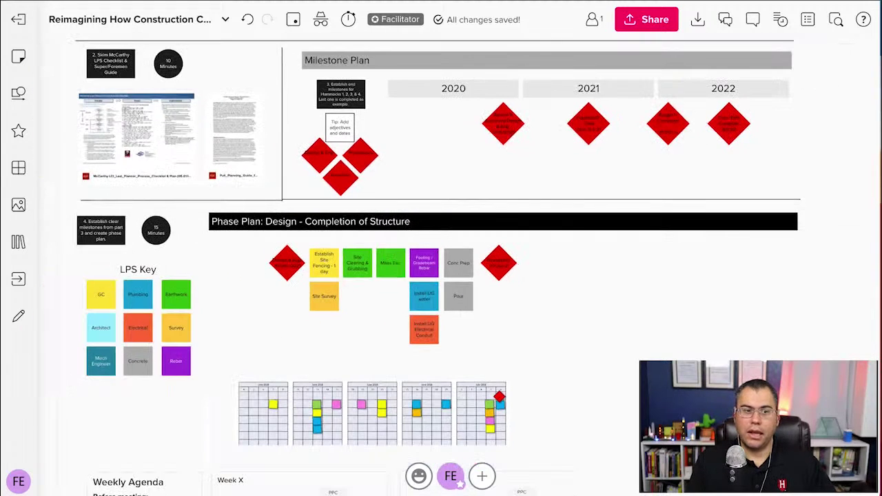
scroll(273, 176, "up", 5)
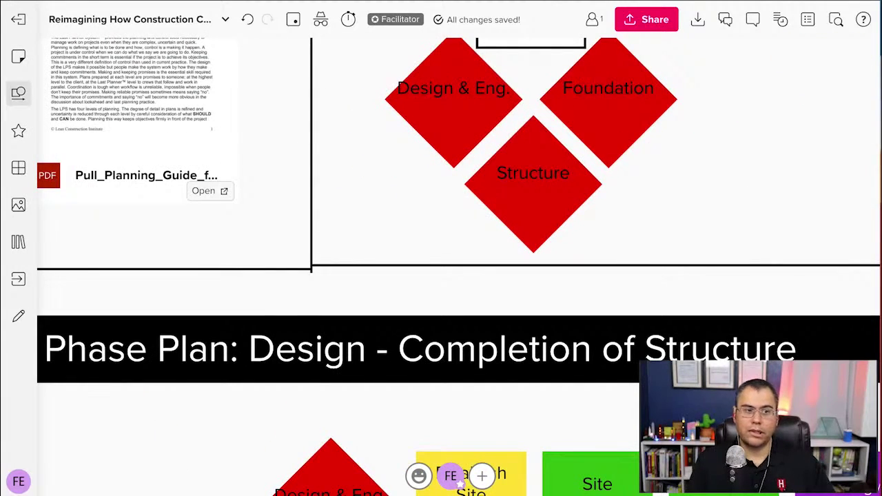
left_click(19, 93)
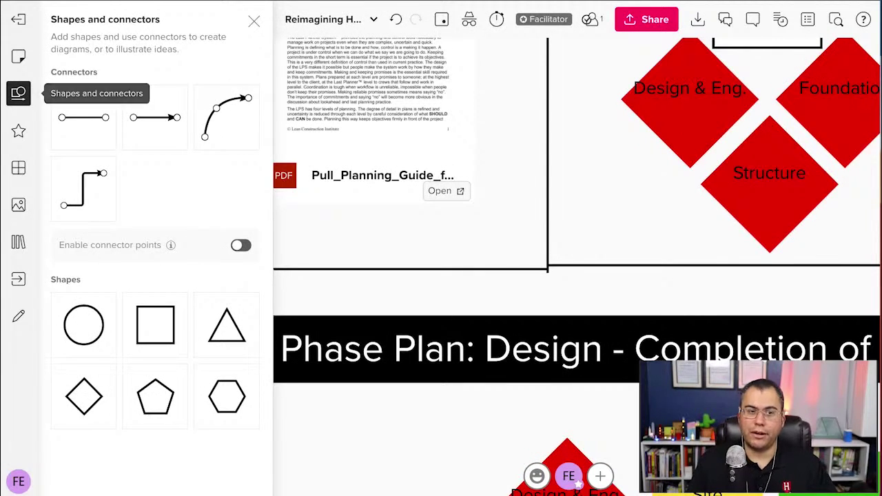
left_click(18, 93)
Step: Set the border color of the "What are we missing?" box in The 4 Whats section to black
scroll(391, 213, "down", 8)
scroll(391, 214, "left", 6)
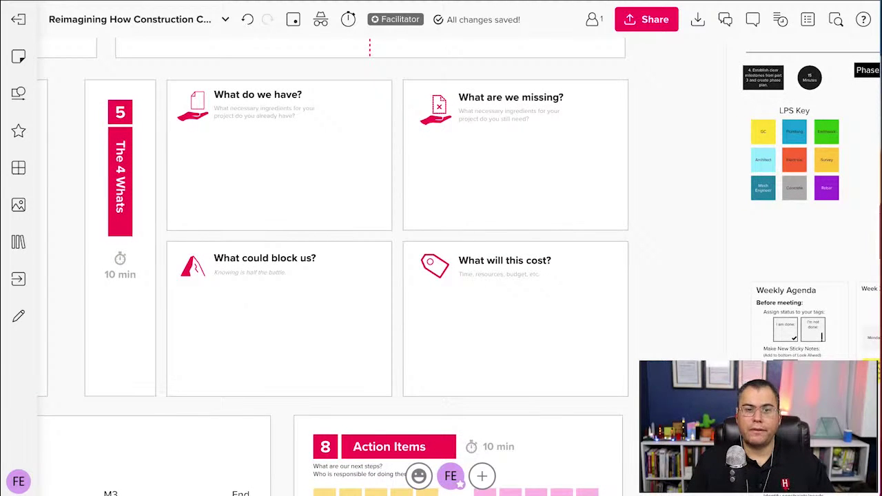
scroll(402, 79, "up", 8)
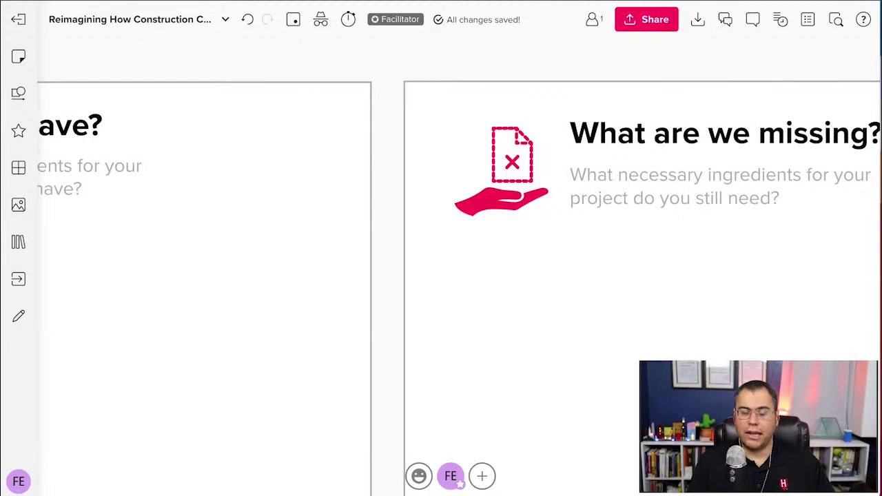
scroll(412, 170, "down", 5)
left_click(412, 170)
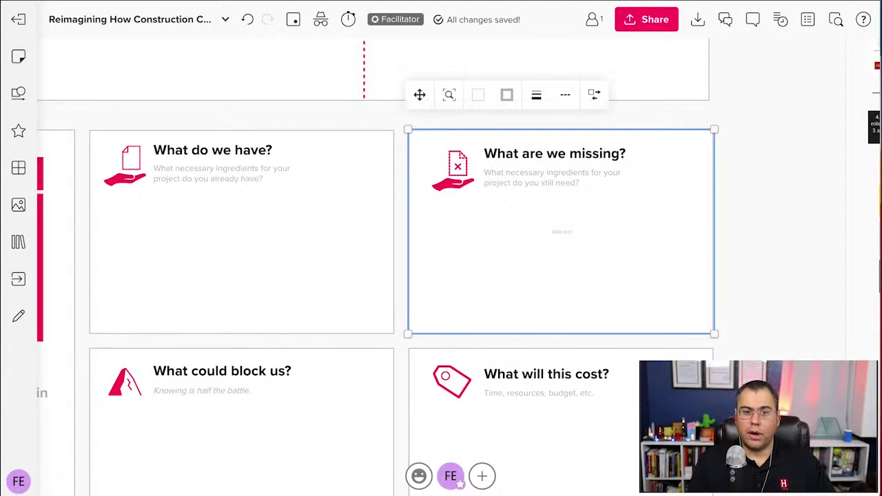
left_click(506, 95)
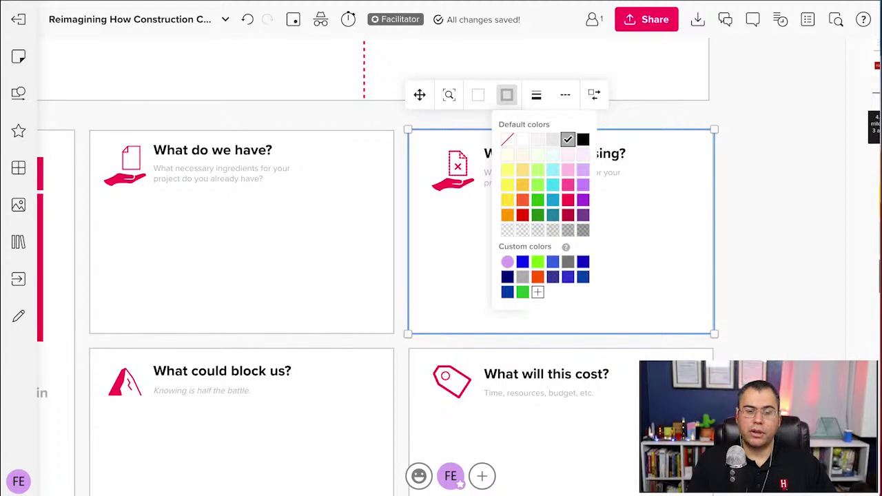
left_click(582, 139)
key("Escape")
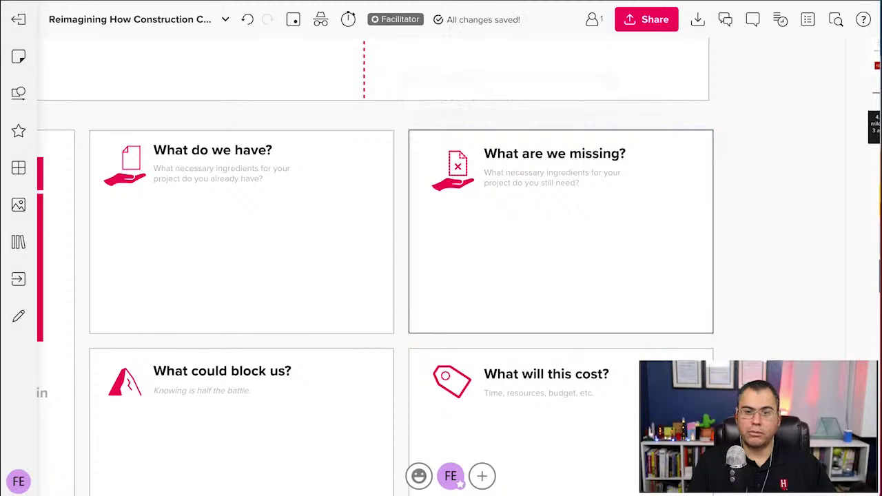
Step: Change the border of the "What are we missing?" box to blue with the thickest line weight
left_click(561, 231)
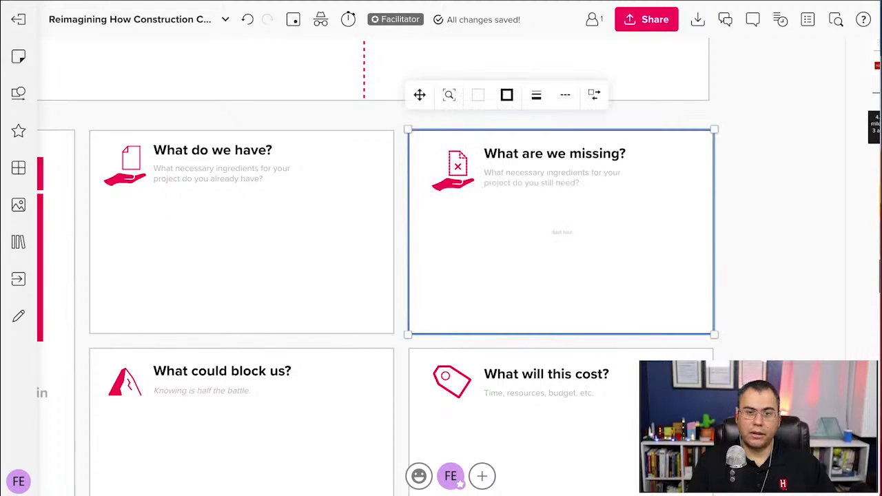
left_click(506, 94)
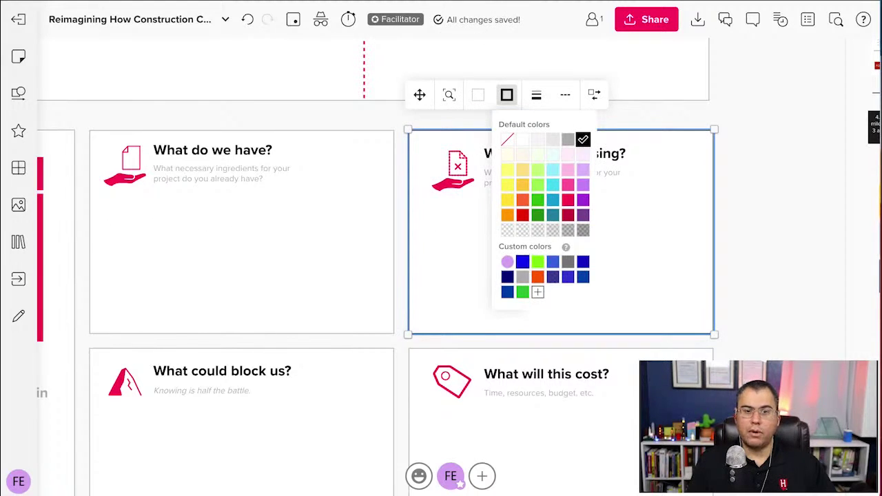
left_click(522, 261)
left_click(536, 94)
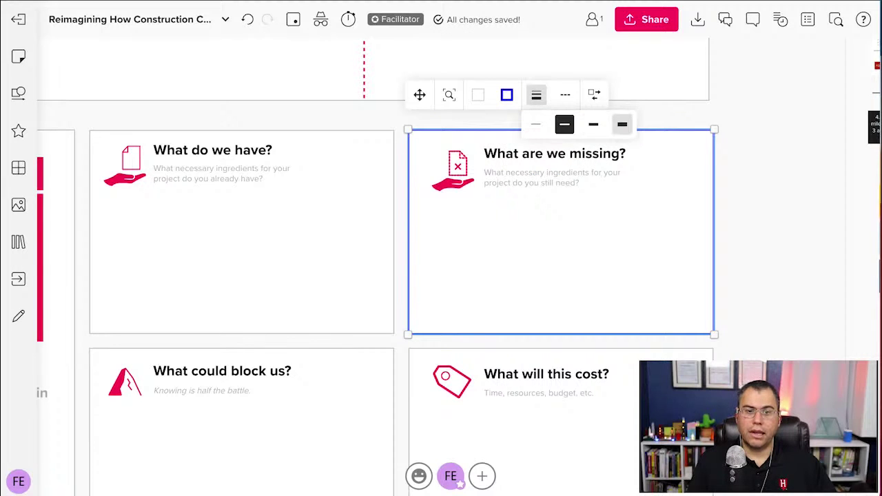
left_click(622, 124)
key("Escape")
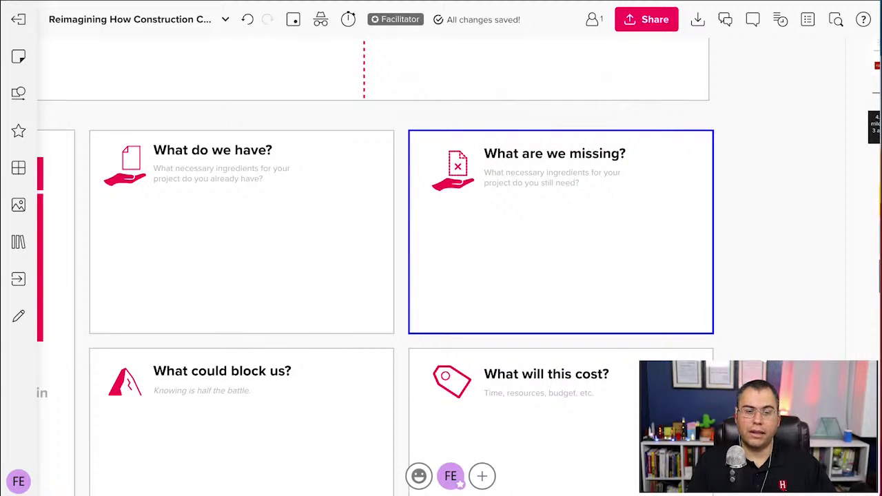
scroll(742, 222, "down", 3)
left_click_drag(741, 222, 675, 187)
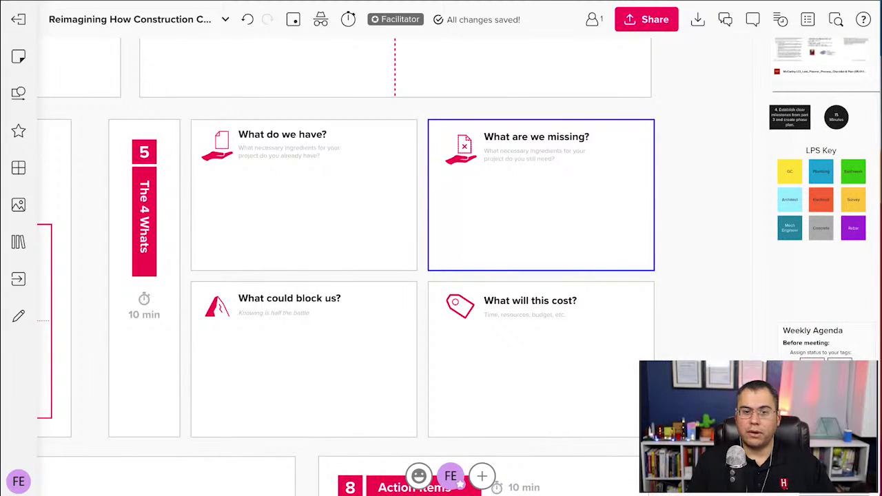
Step: Insert an area from the layout frameworks over the end of the "What are we missing?" heading in The 4 Whats section
scroll(660, 187, "up", 3)
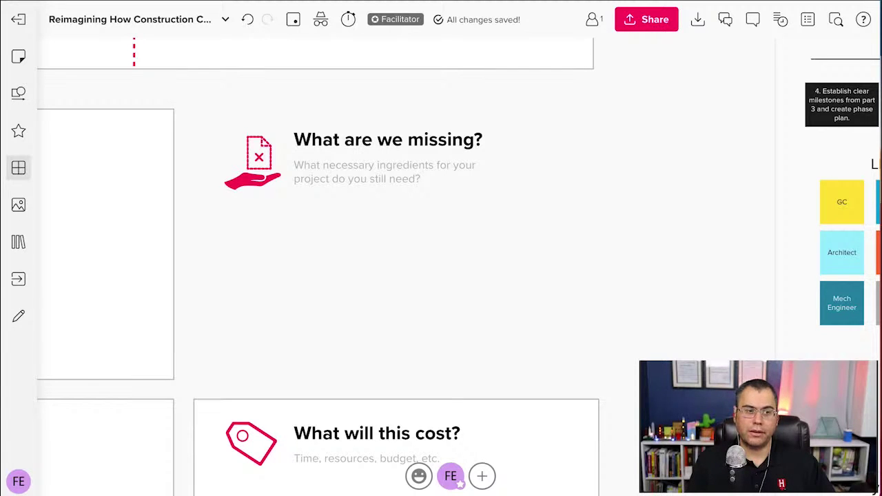
left_click(19, 167)
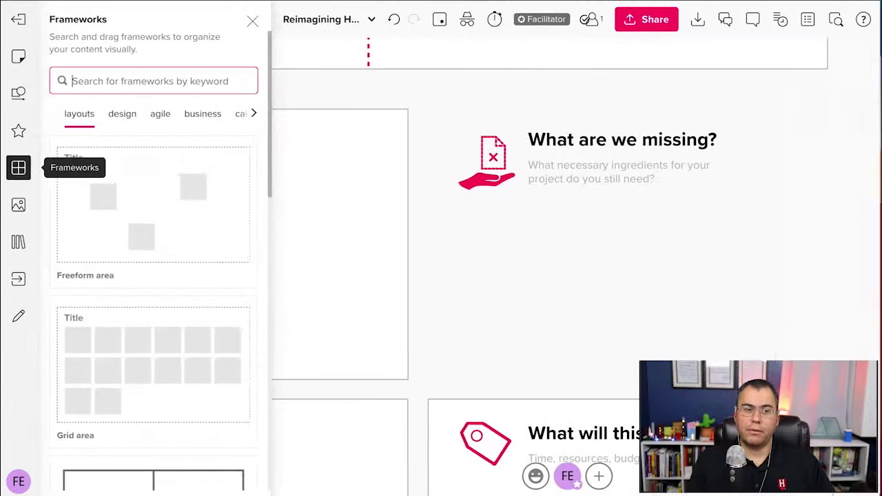
left_click_drag(575, 270, 743, 187)
left_click(743, 119)
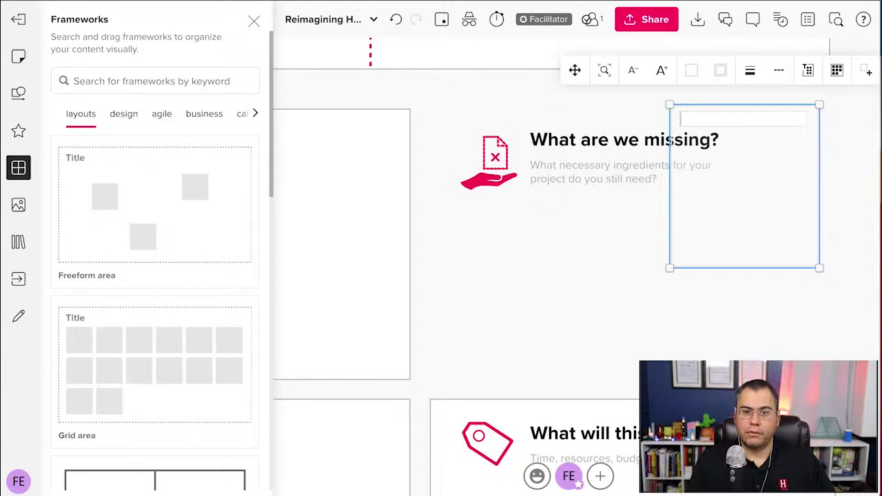
Step: Title the newly inserted area "Missing"
type("What are")
key("BackSpace")
key("BackSpace")
key("BackSpace")
key("BackSpace")
key("BackSpace")
key("BackSpace")
key("BackSpace")
key("BackSpace")
key("BackSpace")
type("Missing")
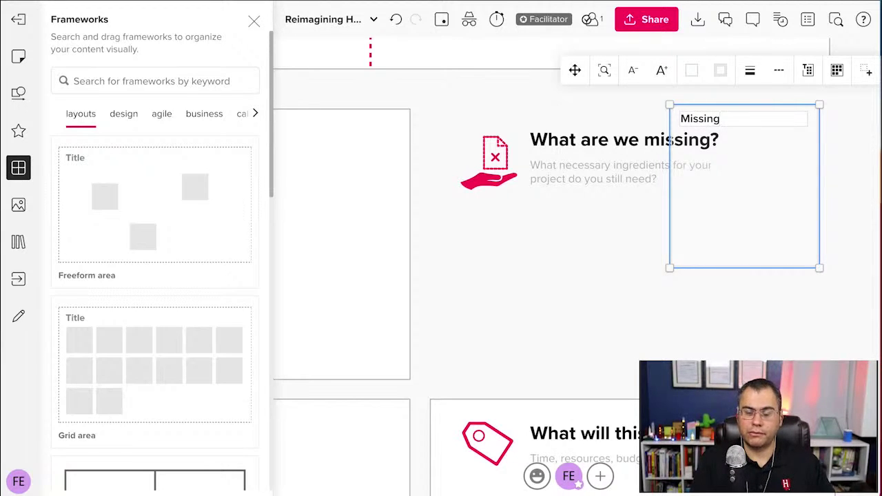
key("Escape")
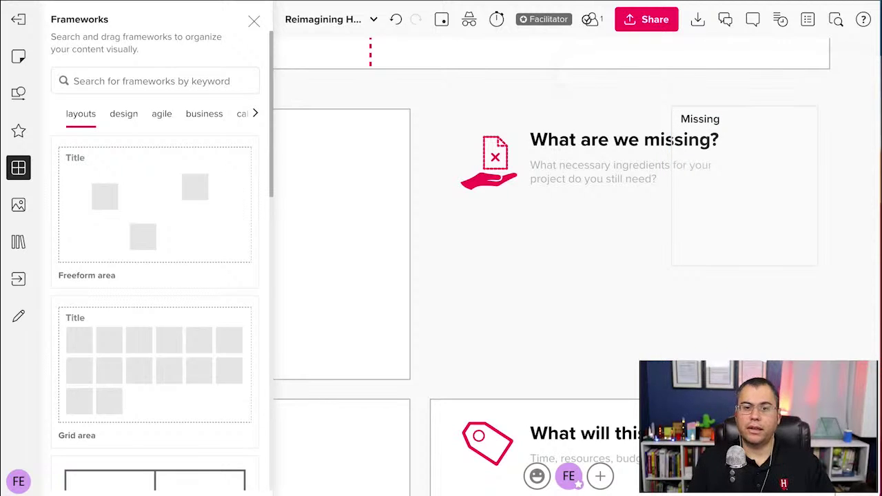
Step: Close the frameworks list and enlarge the Missing area so it can hold the whole heading block
left_click(745, 186)
scroll(578, 248, "right", 3)
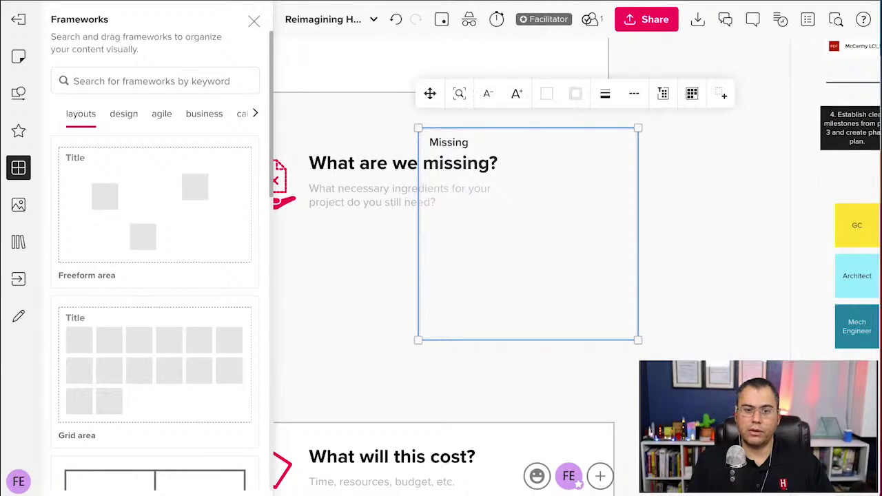
left_click(253, 21)
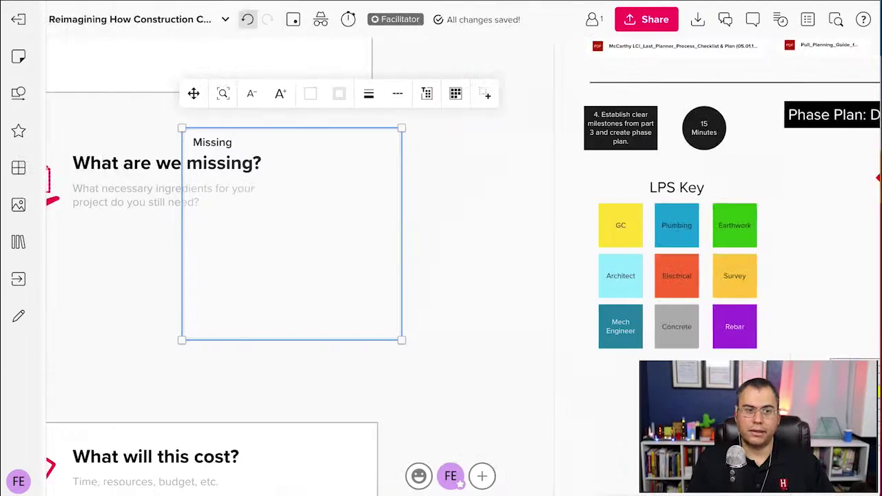
left_click_drag(402, 340, 508, 398)
Step: Move the "What are we missing?" heading, its description and its hand icon together into the Missing area
scroll(441, 248, "left", 3)
left_click_drag(334, 230, 199, 130)
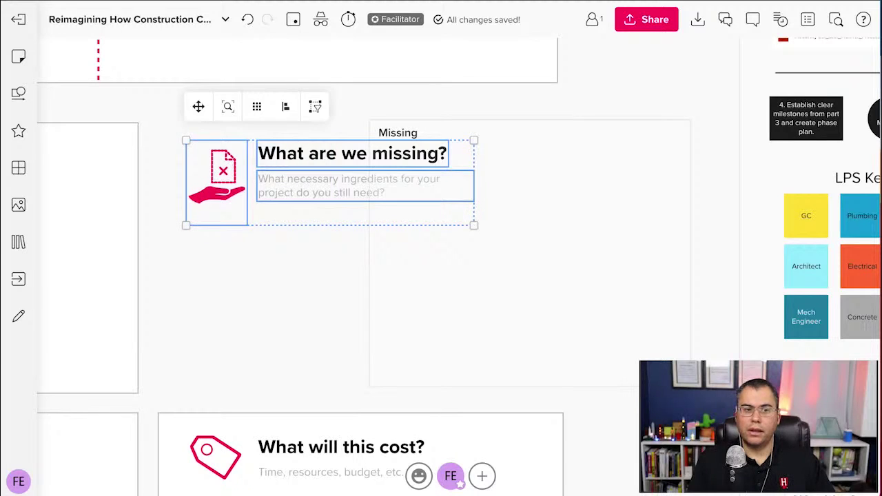
left_click_drag(330, 182, 533, 187)
scroll(534, 188, "right", 2)
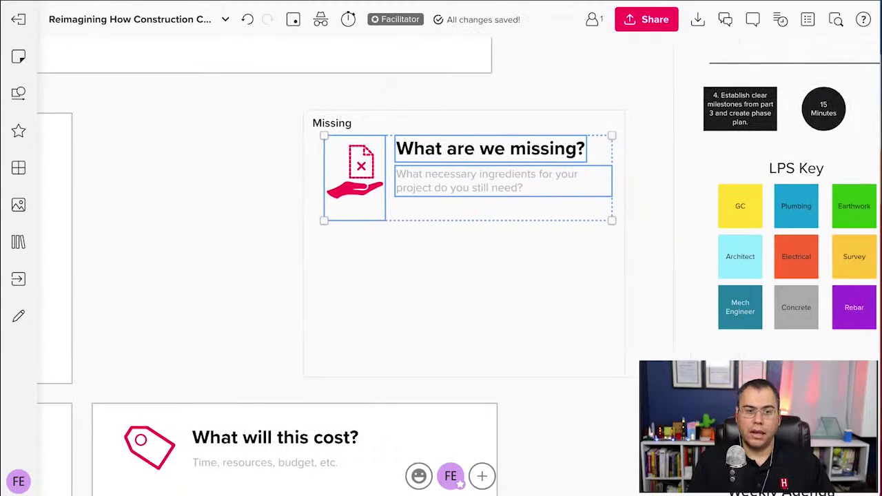
Step: Move the Missing area with its contents back above the "What will this cost?" box and hide the area's title
left_click(622, 126)
left_click_drag(621, 127, 495, 131)
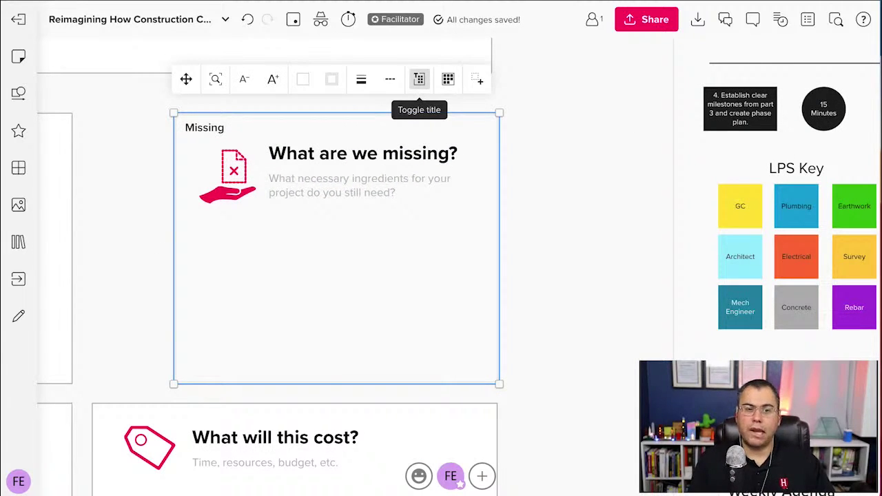
left_click(419, 79)
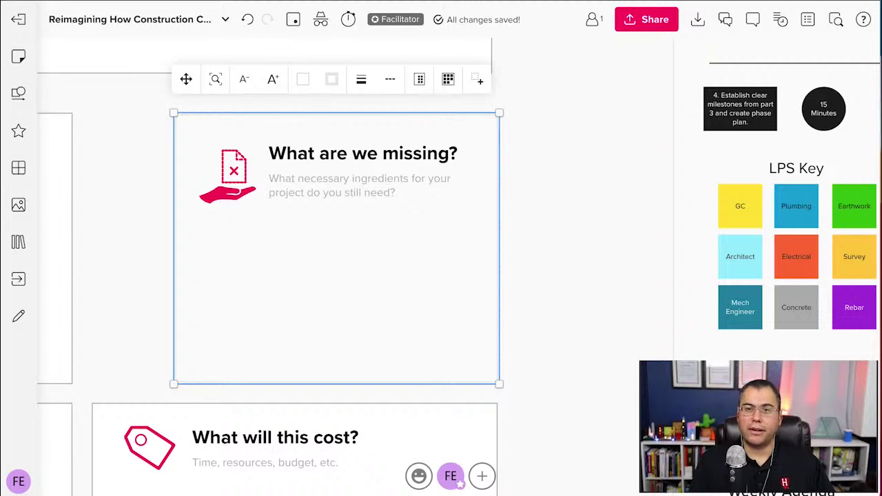
key("Escape")
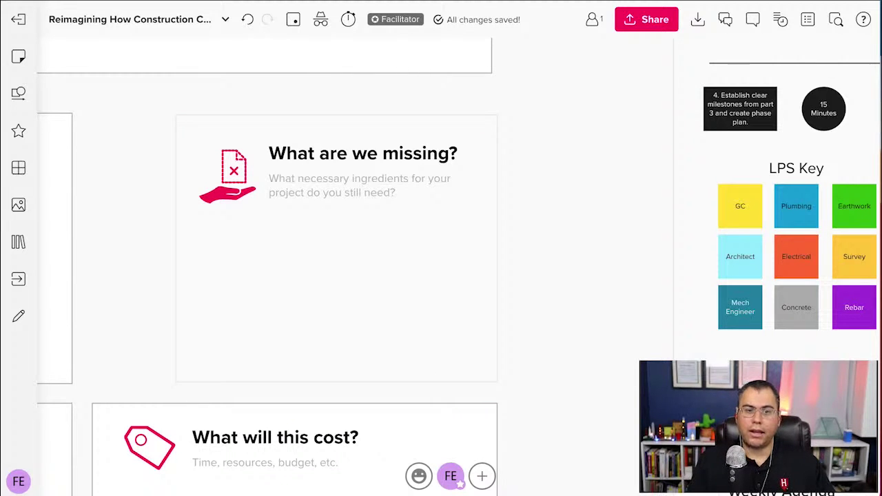
Step: Add the area around "What are we missing?" to the mural's outline
left_click(457, 276)
right_click(457, 275)
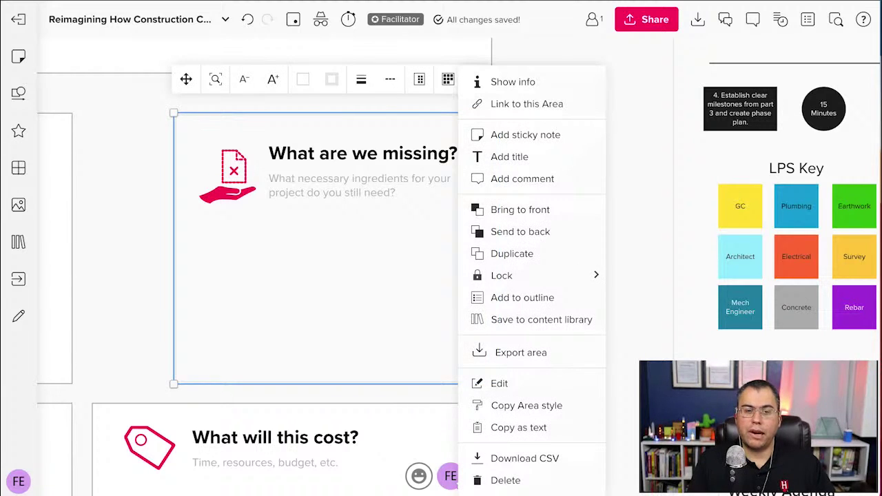
left_click(522, 297)
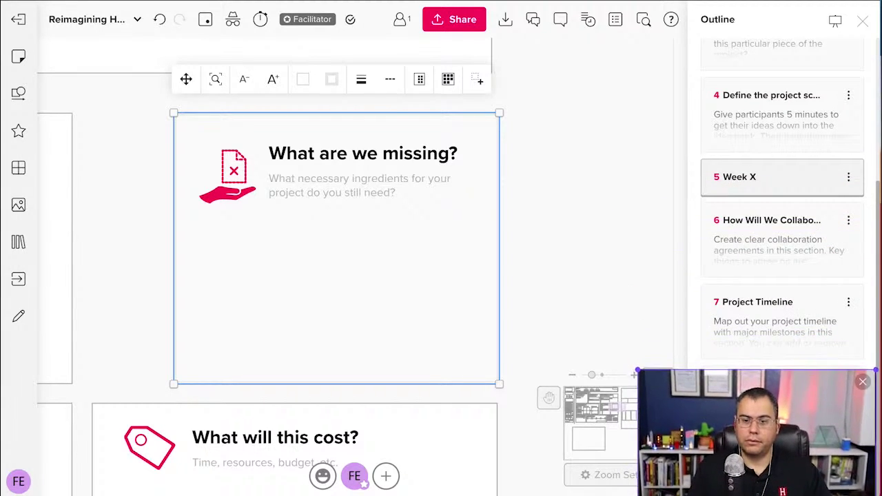
key("Escape")
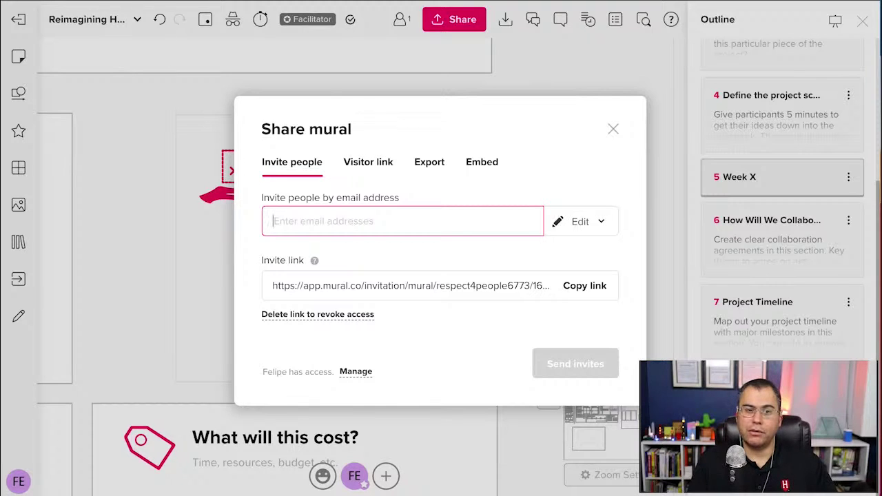
Step: Copy the mural's visitor link from the sharing options
left_click(368, 162)
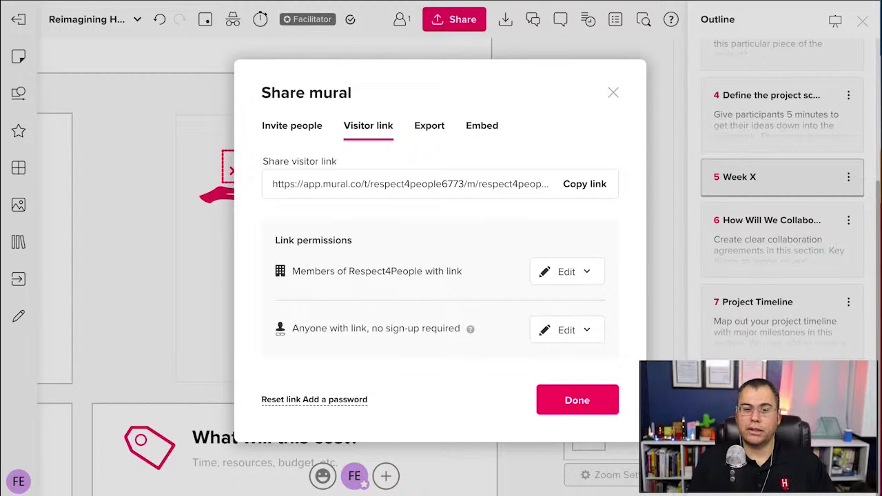
left_click(584, 184)
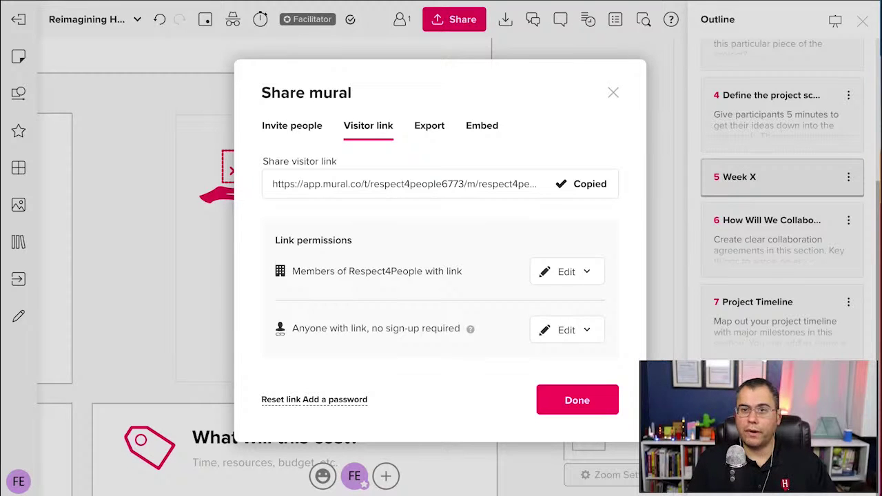
Step: Try the View only permission for anyone with the visitor link, and restore it to Can edit
left_click(566, 330)
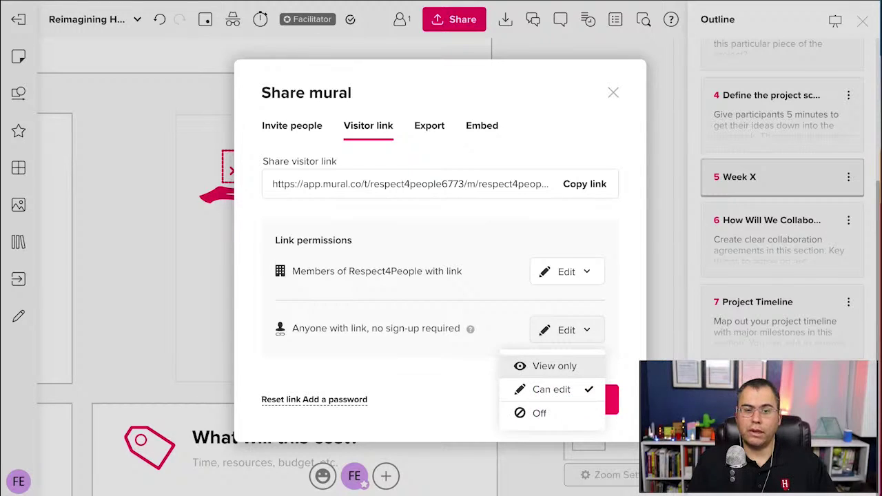
left_click(554, 366)
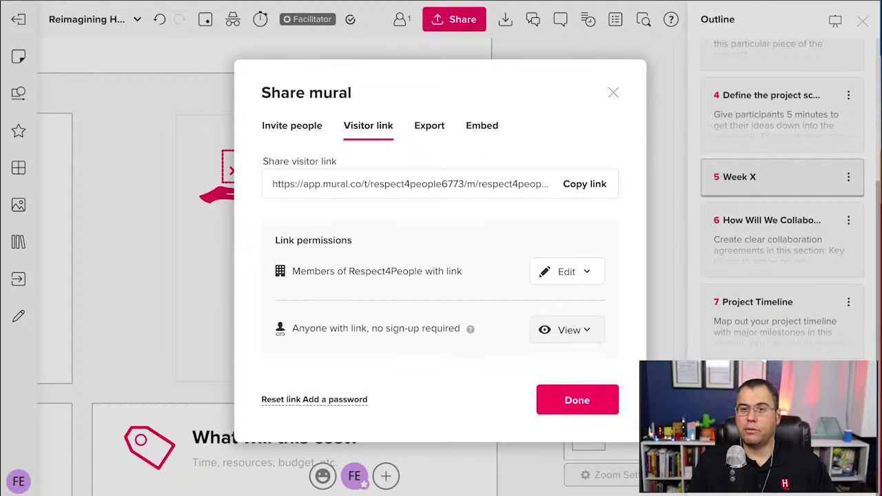
left_click(566, 330)
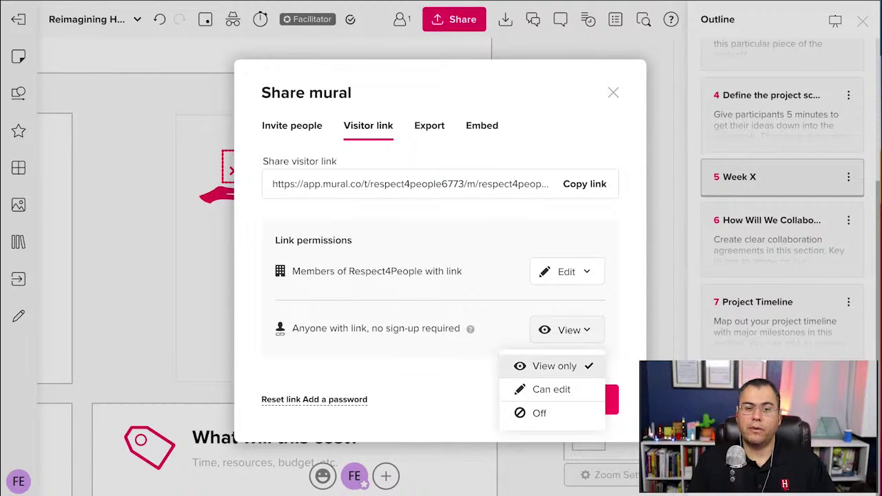
left_click(554, 390)
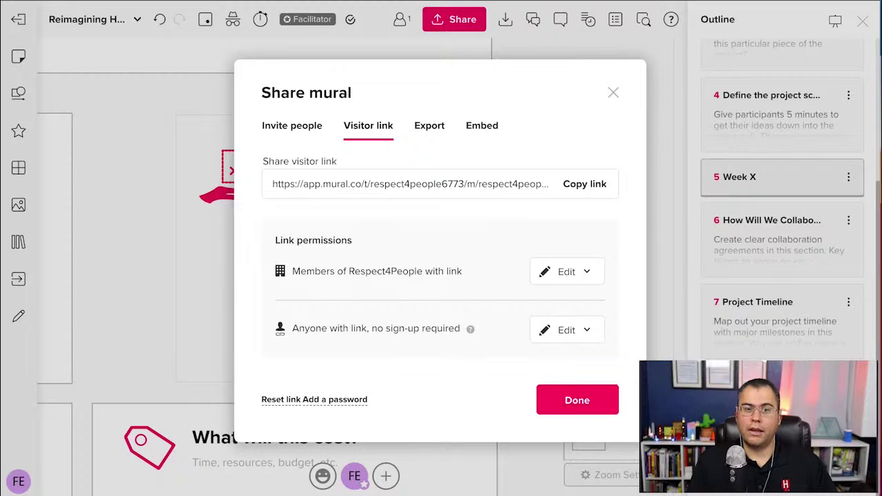
Step: Review the mural's export and embed options and close the sharing dialog
left_click(428, 126)
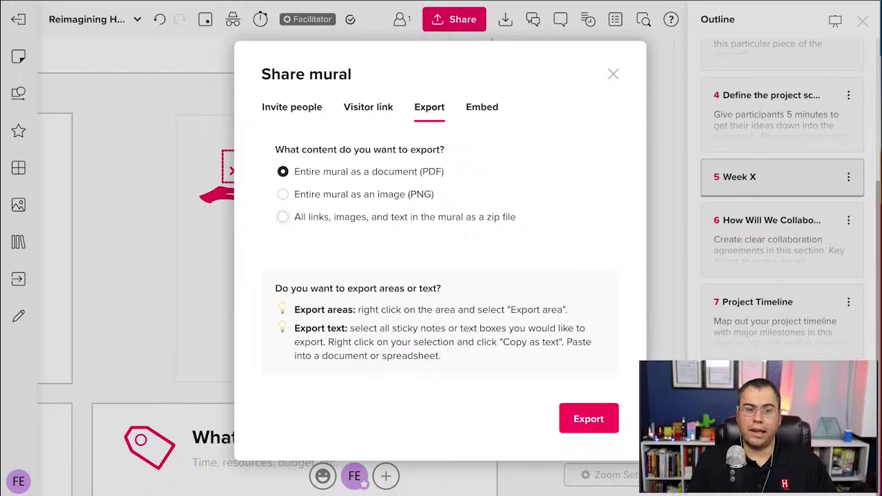
left_click(482, 107)
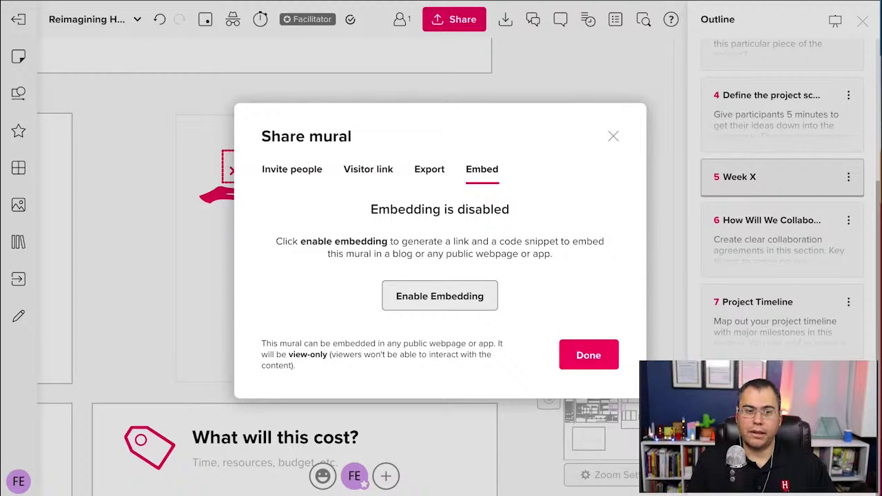
left_click(612, 135)
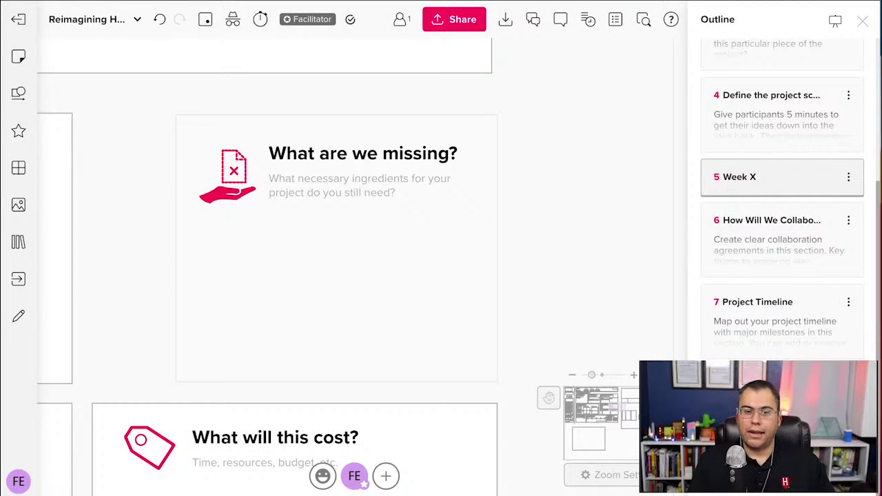
Step: Trigger the confetti celebration on the mural
left_click(354, 476)
left_click(388, 385)
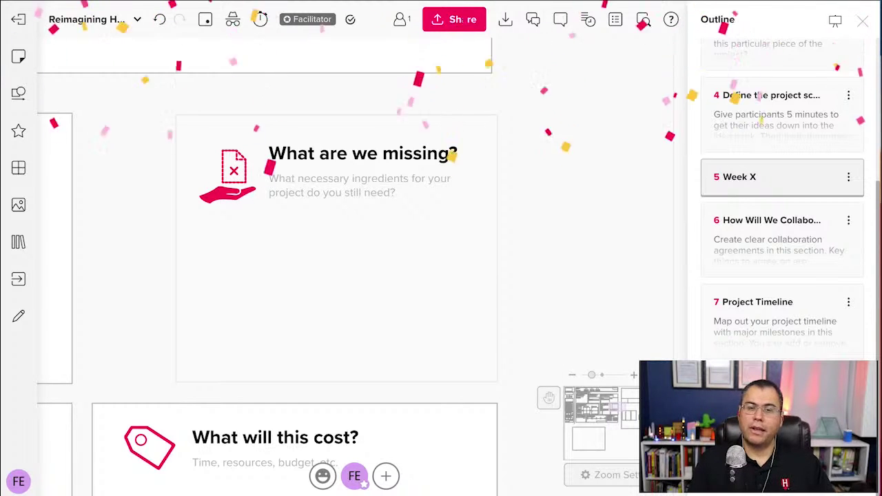